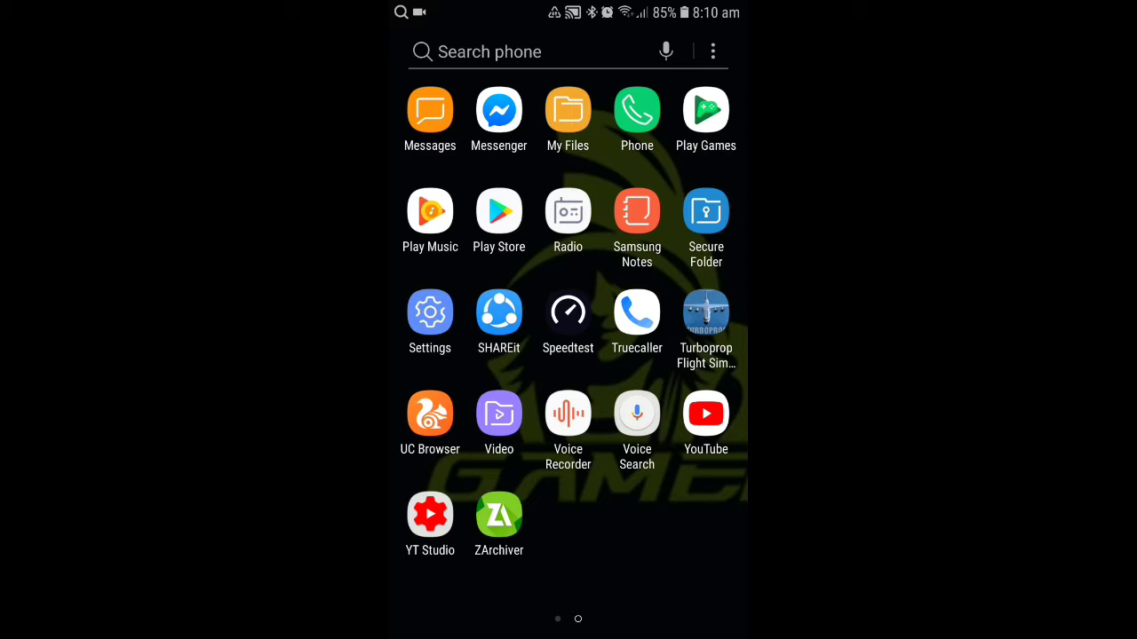
Launch ZArchiver and switch the storage location to the SD card
scroll(569, 320, "left", 5)
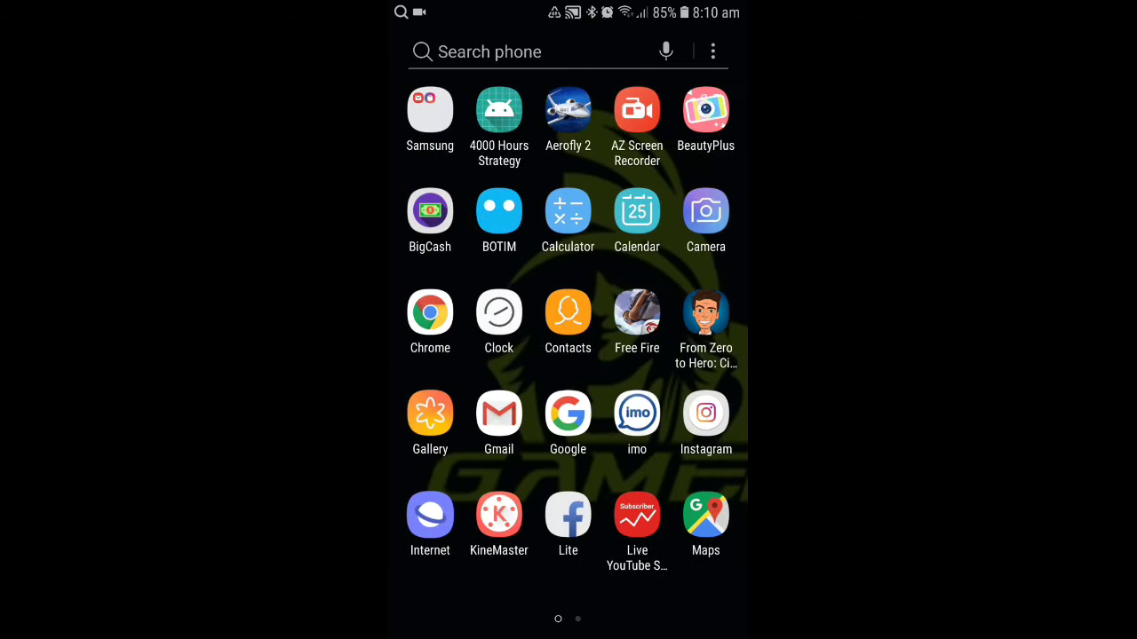
scroll(568, 320, "right", 5)
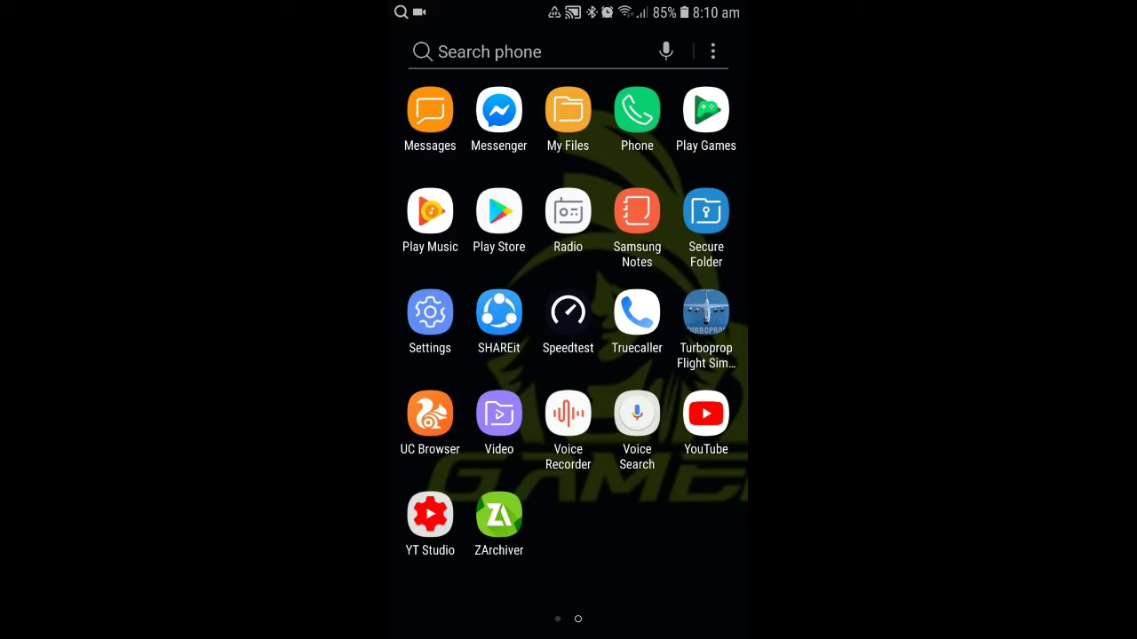
left_click(498, 515)
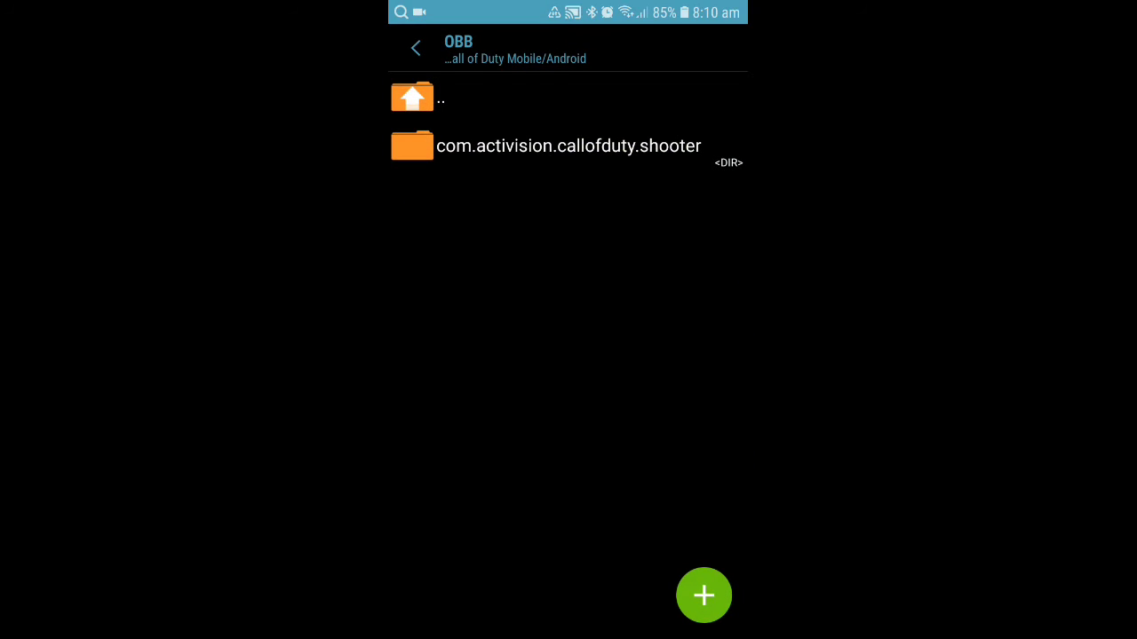
left_click(459, 42)
left_click(497, 98)
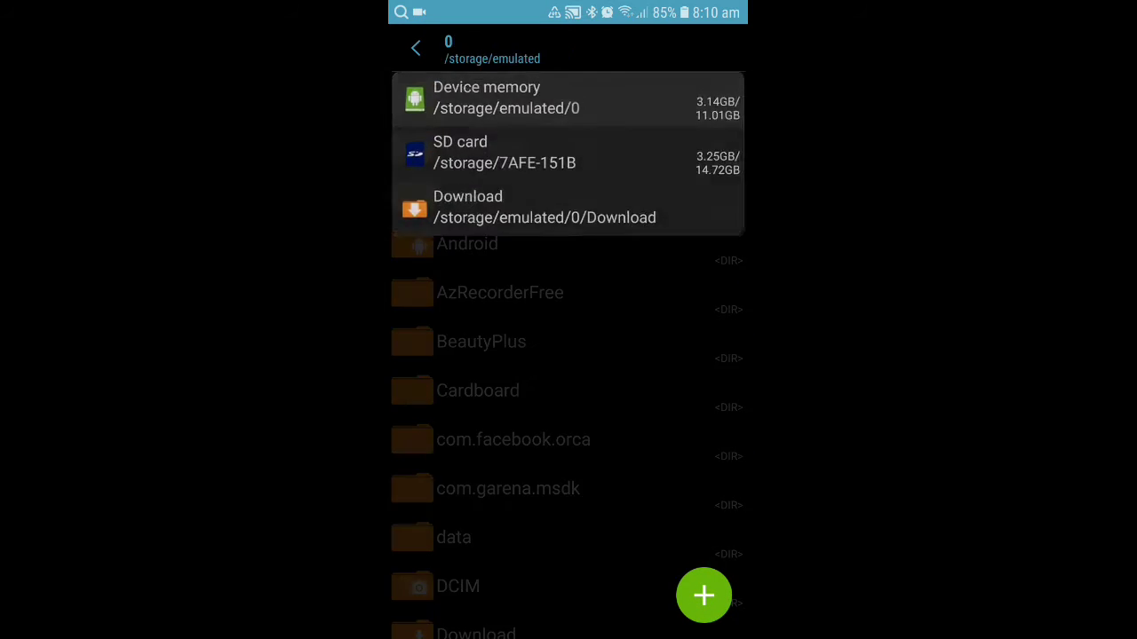
left_click(458, 42)
left_click(498, 160)
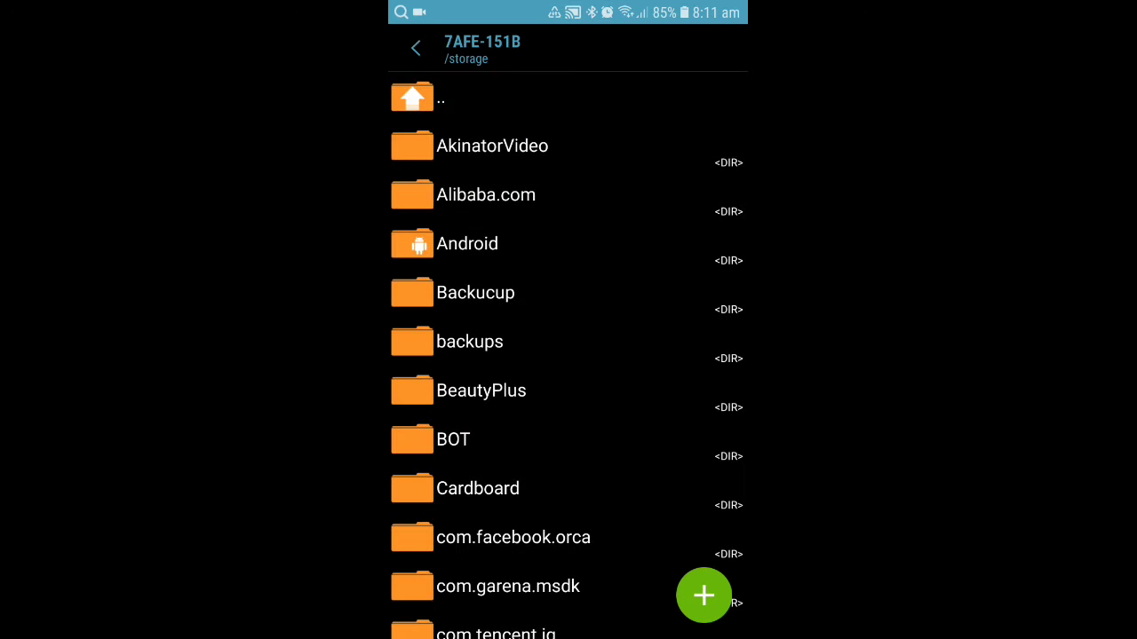
On the SD card, open Android > data > com.UCMobile.intl > files
left_click(467, 244)
left_click(453, 145)
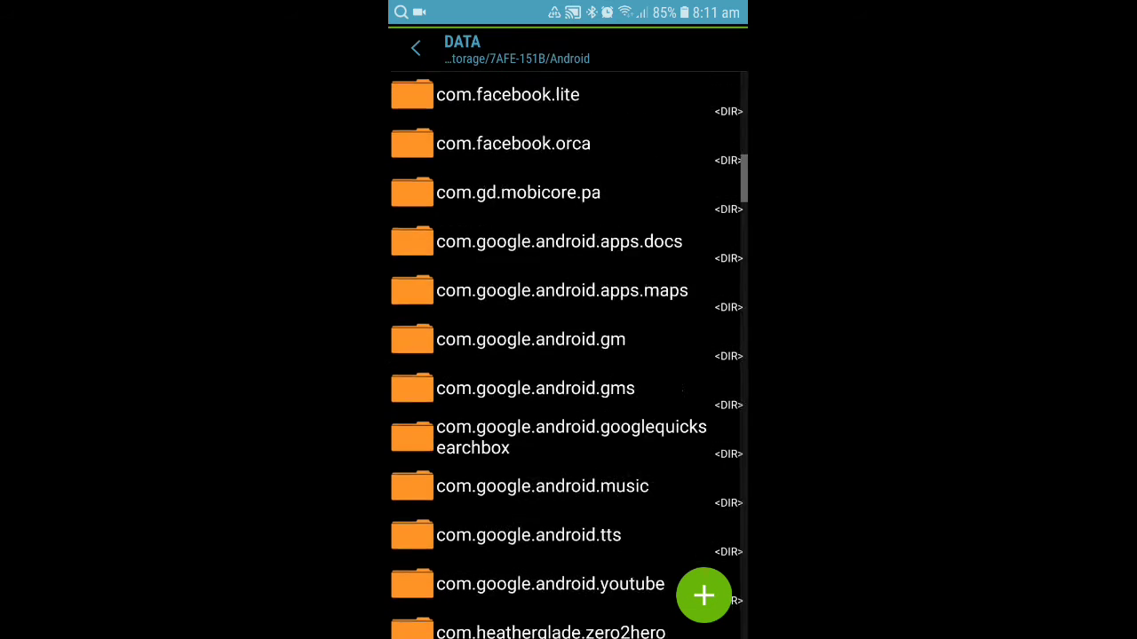
scroll(568, 355, "down", 10)
scroll(568, 356, "down", 10)
scroll(568, 355, "down", 10)
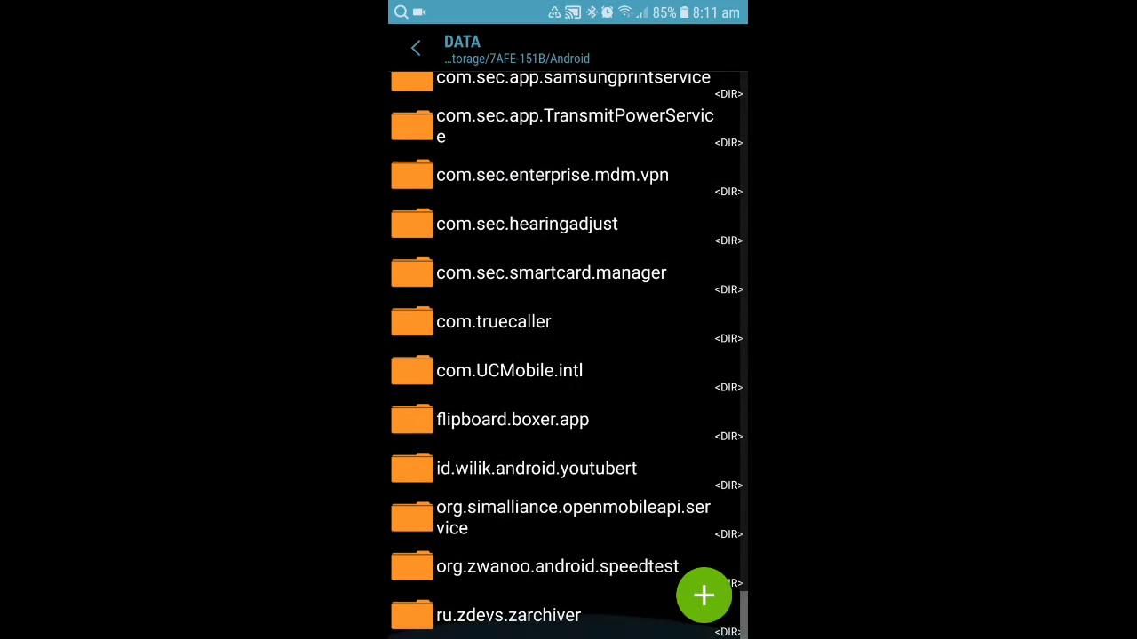
scroll(569, 356, "up", 2)
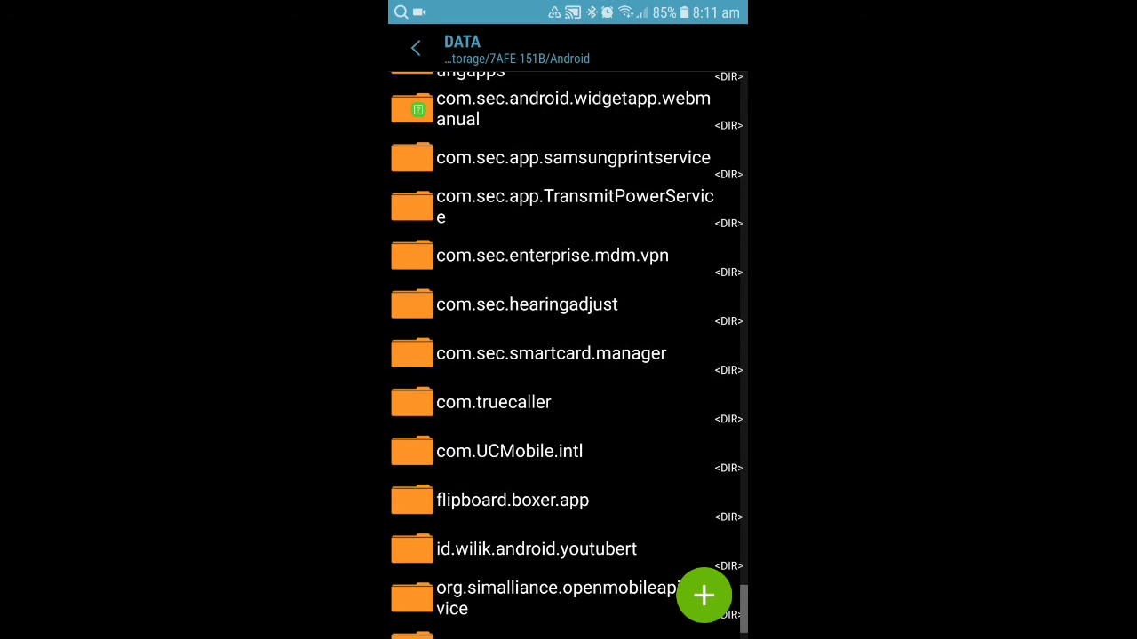
left_click(509, 450)
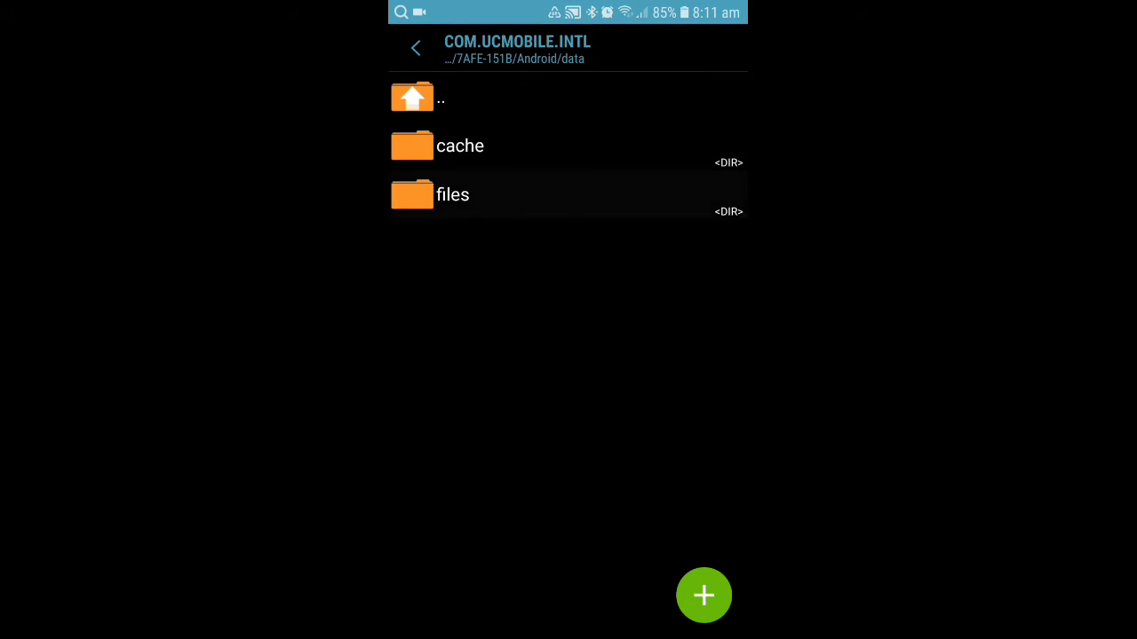
left_click(453, 195)
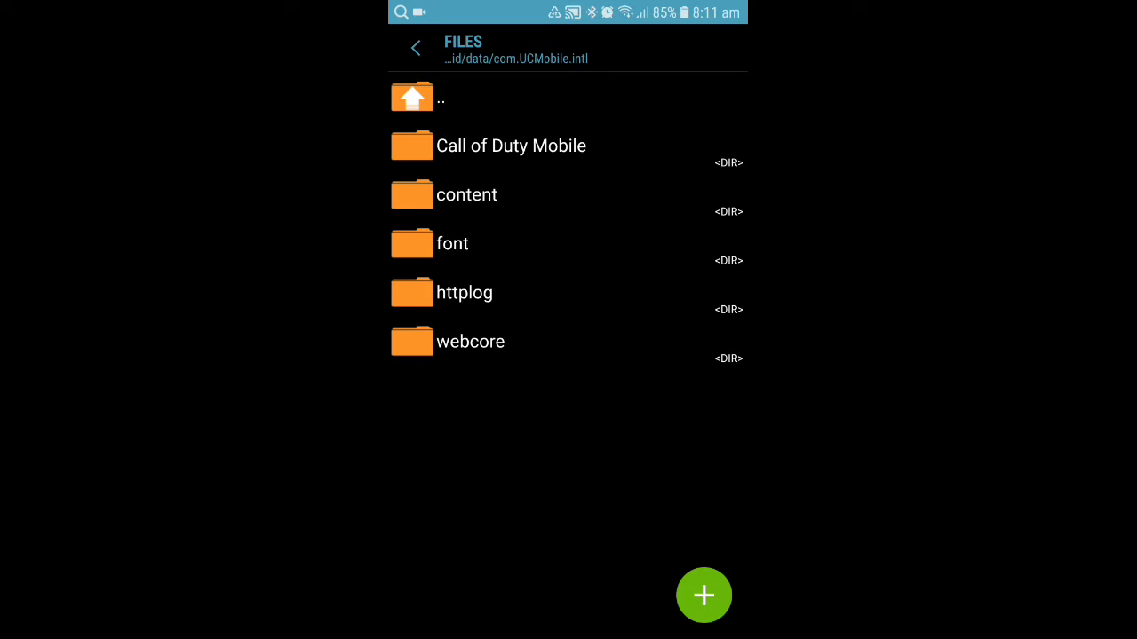
Bring up the options menu for the Call of Duty Mobile folder
left_click(510, 145)
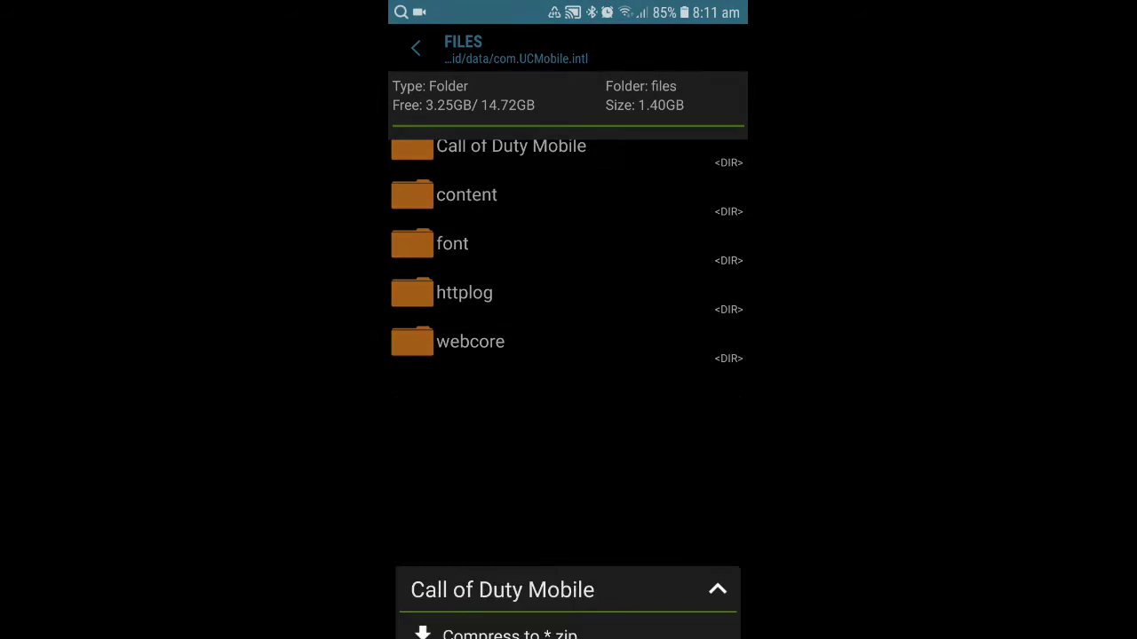
Dismiss the options and open Call of Duty Mobile > Android > obb
key("Escape")
left_click(510, 145)
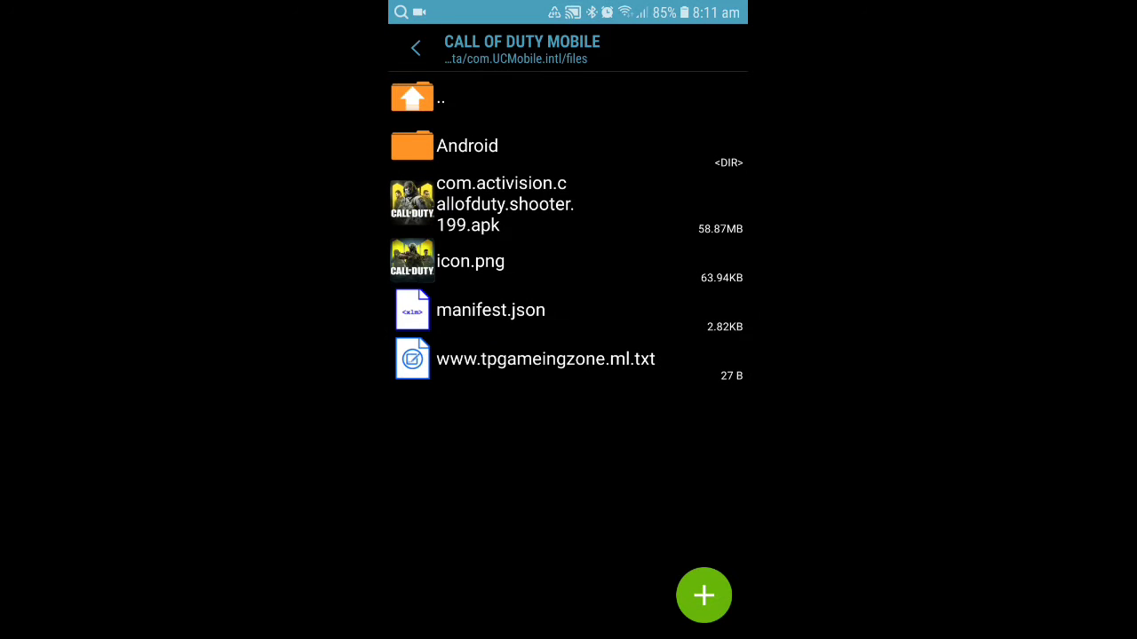
left_click(467, 145)
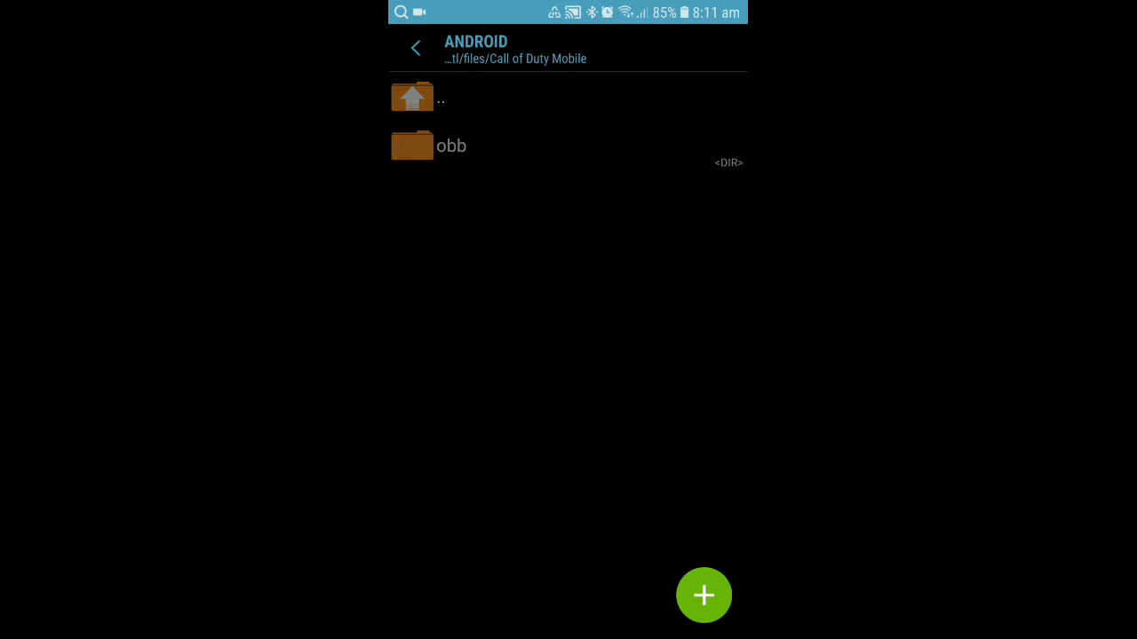
left_click(569, 145)
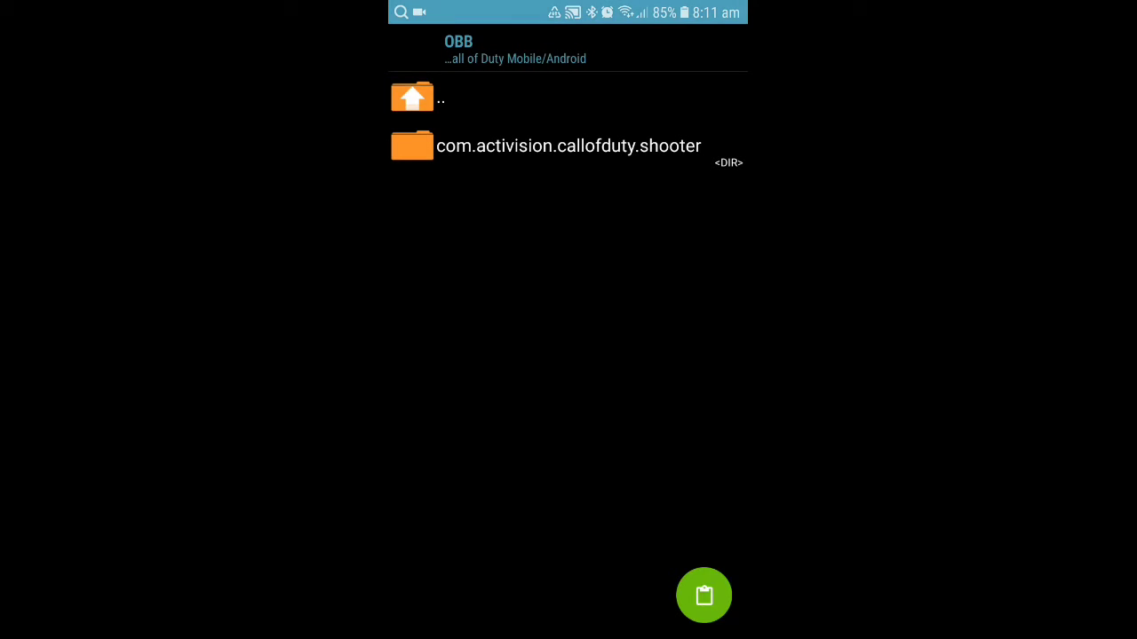
Paste the com.activision.callofduty.shooter folder into Device memory's Android > obb folder
left_click(458, 49)
left_click(480, 86)
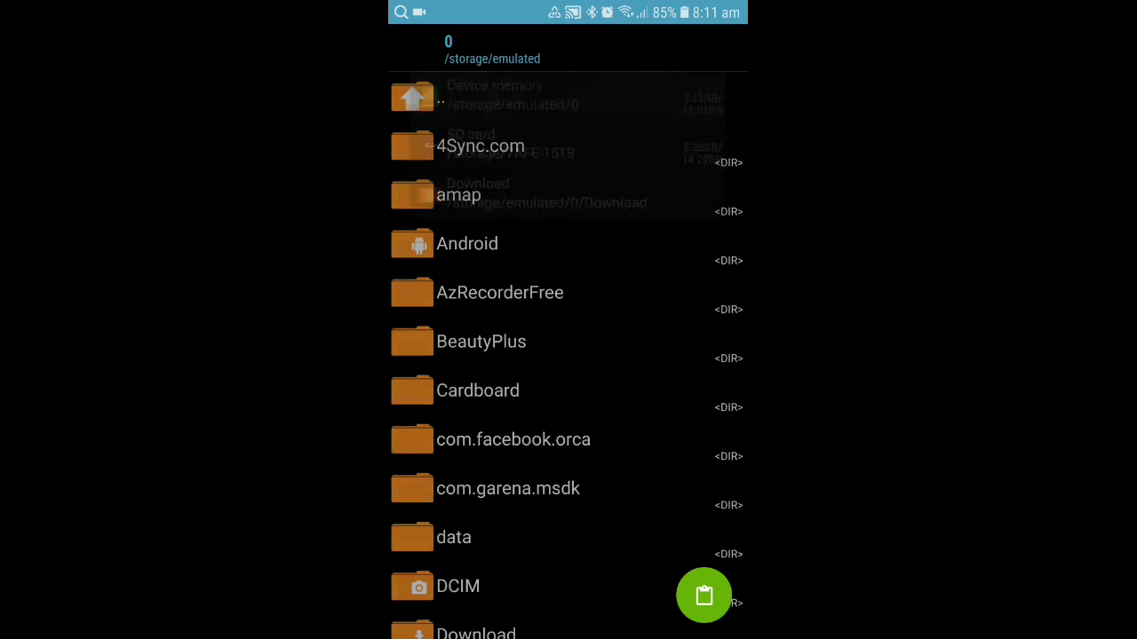
left_click(467, 243)
left_click(495, 243)
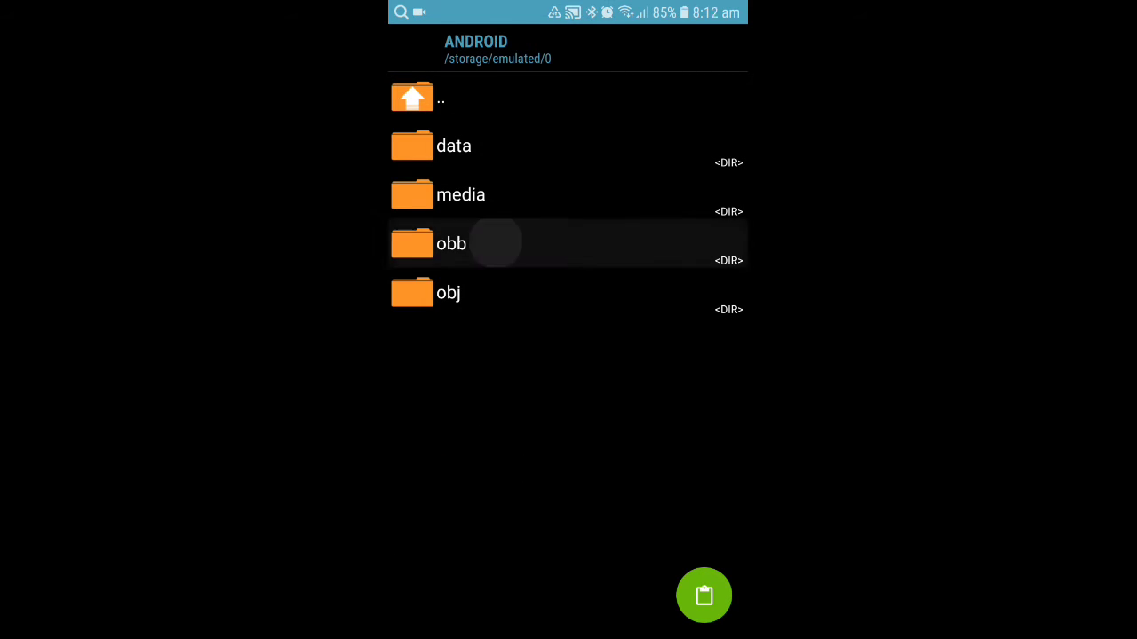
left_click(417, 98)
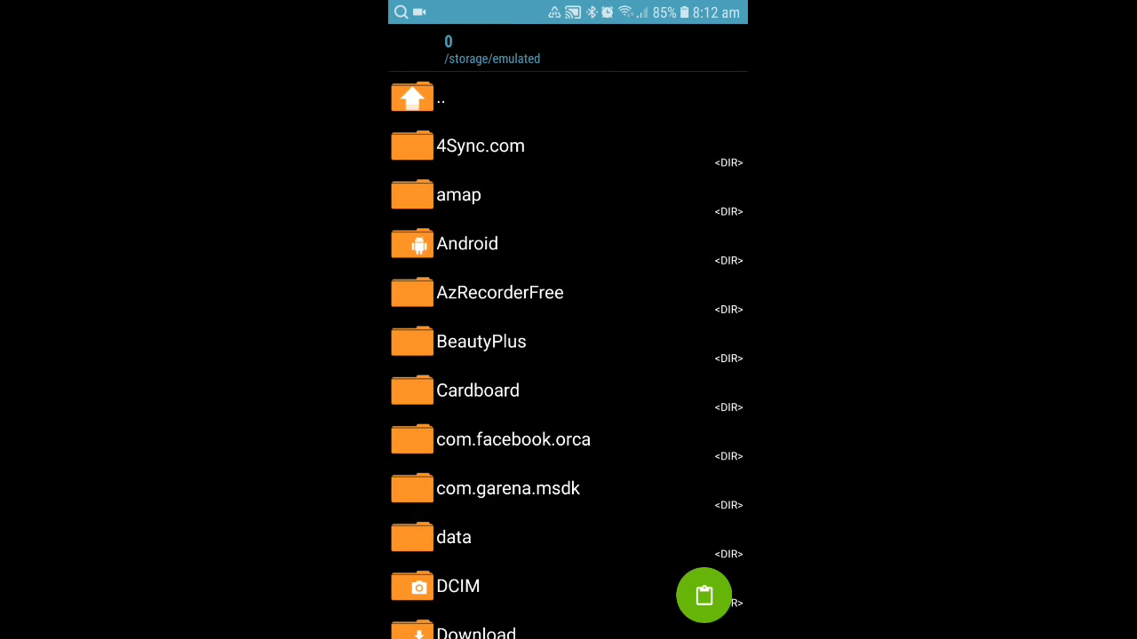
left_click(479, 49)
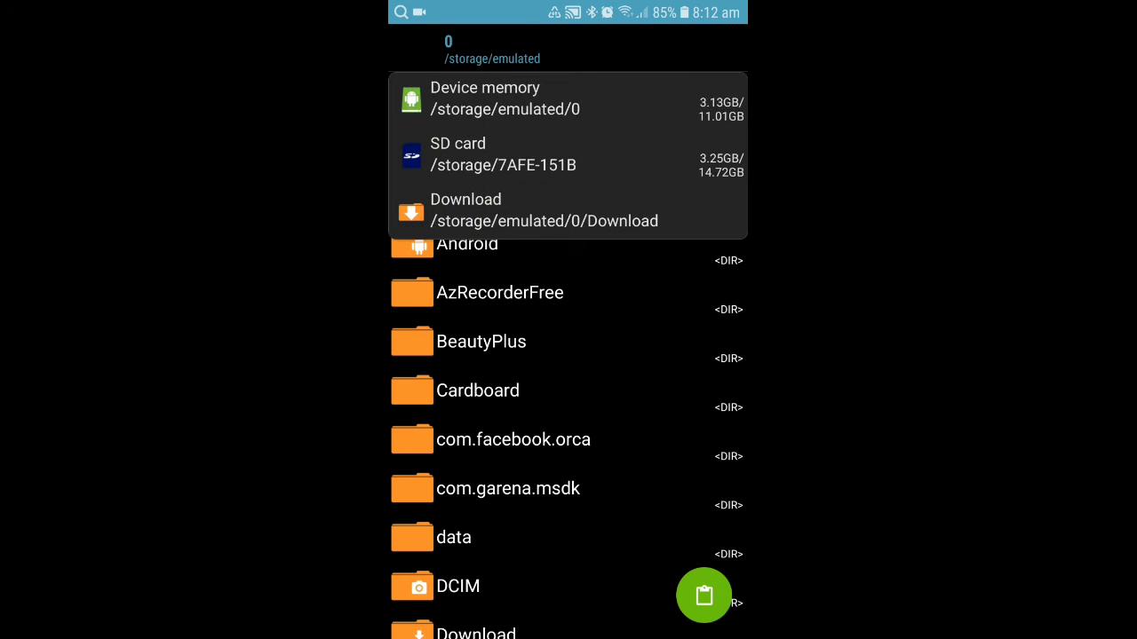
left_click(498, 97)
left_click(468, 243)
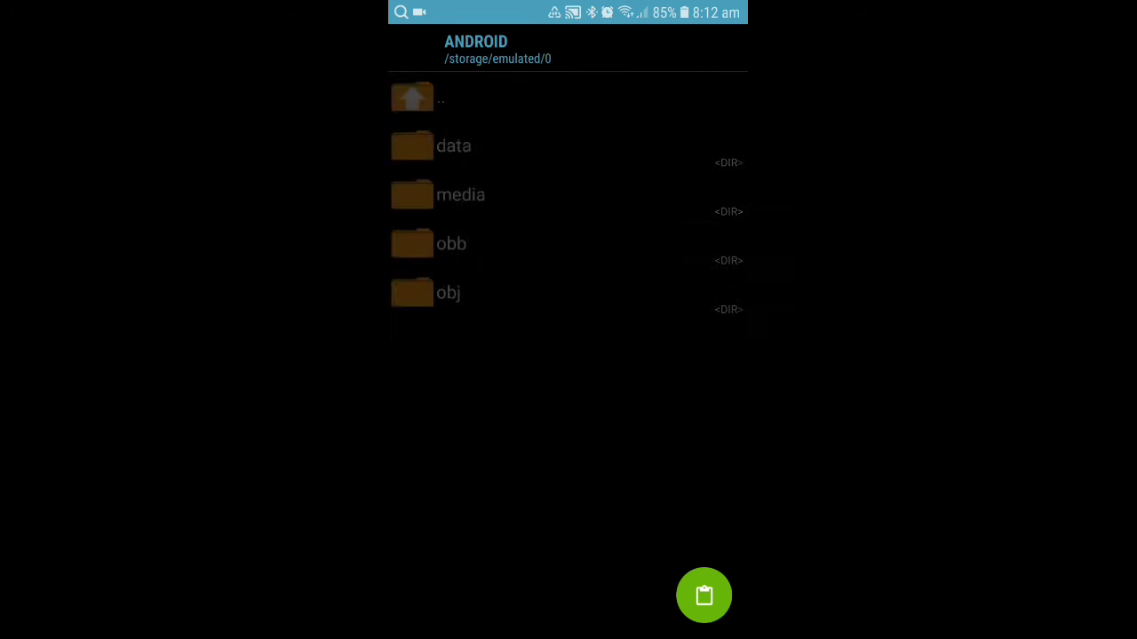
left_click(451, 244)
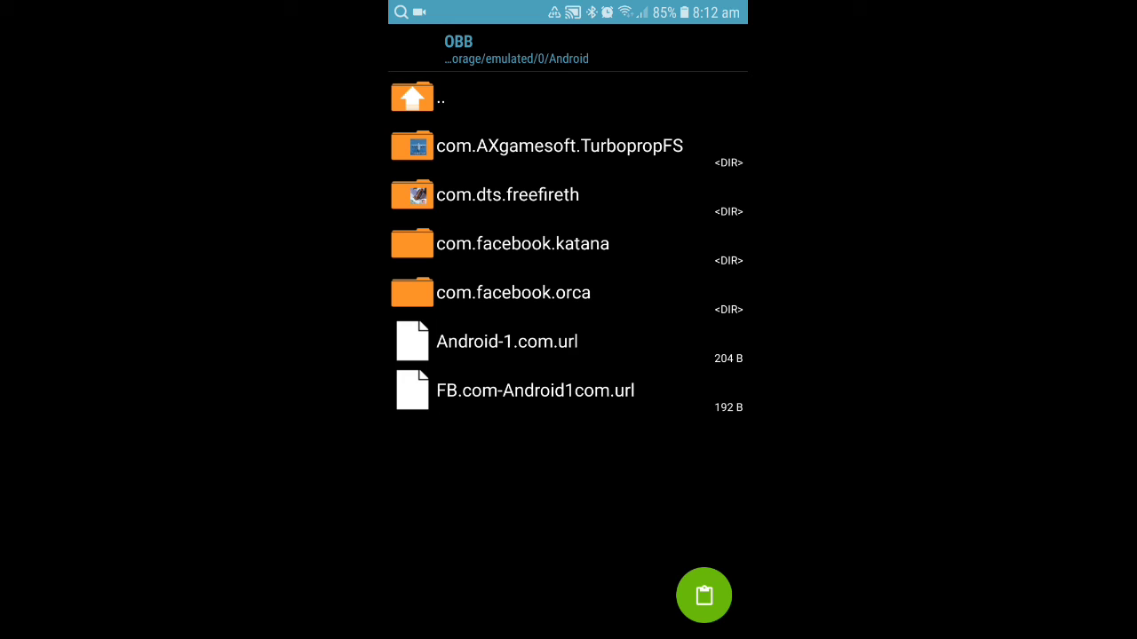
left_click(703, 595)
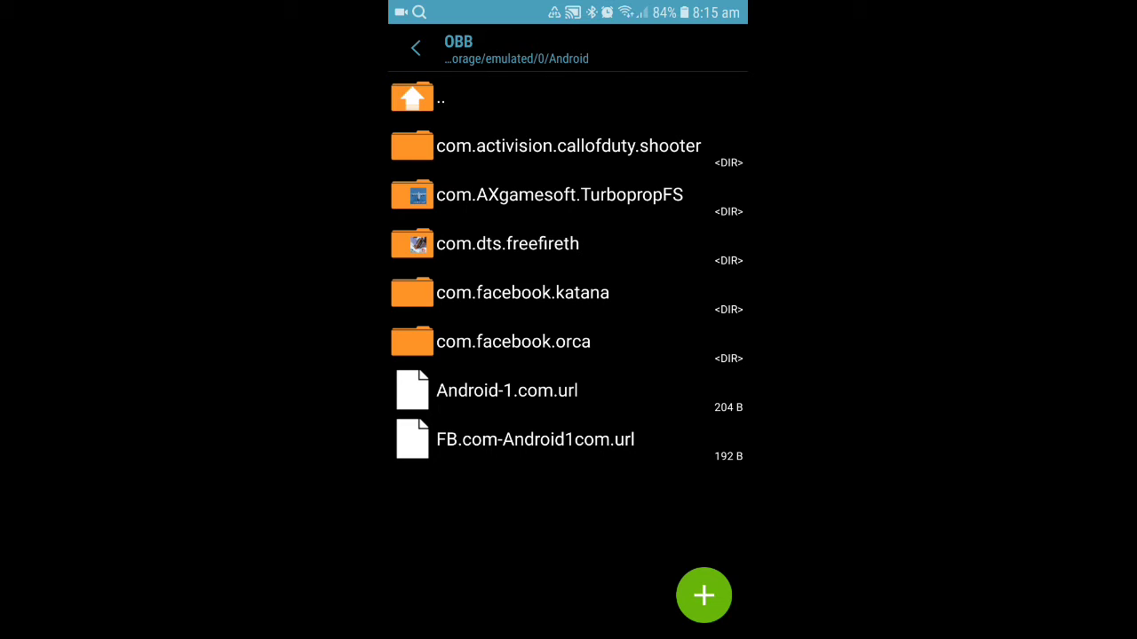
Confirm the moved game folder holds the obb file, then return to the SD card
left_click(533, 145)
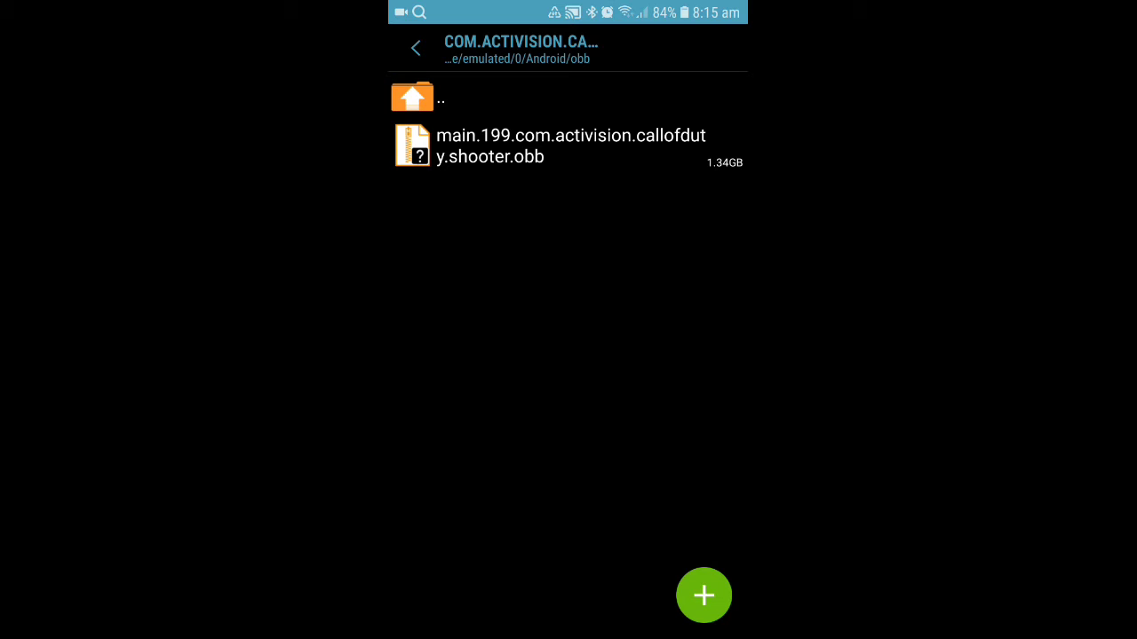
left_click(418, 98)
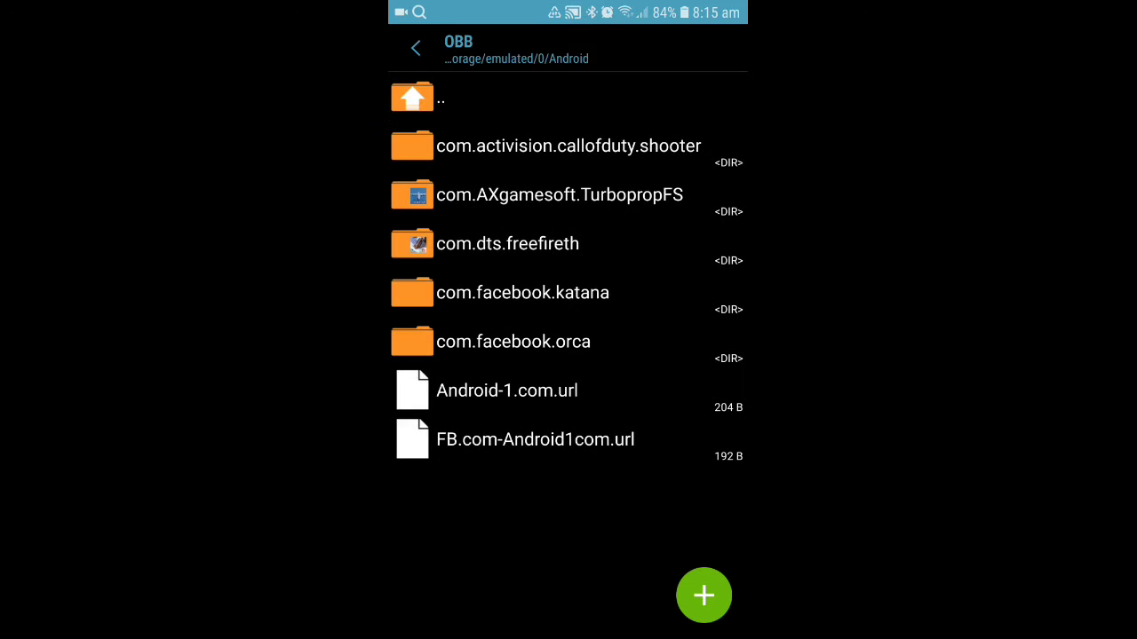
left_click(476, 48)
left_click(503, 154)
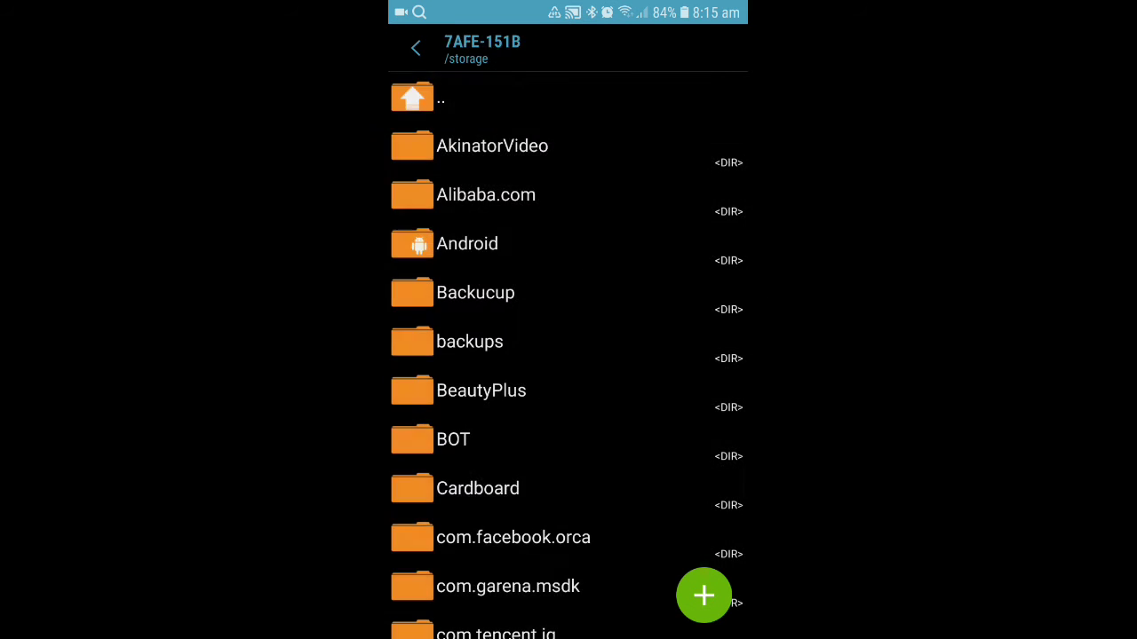
Open Android > data > com.UCMobile.intl > files > Call of Duty Mobile and open the game APK
left_click(462, 243)
left_click(454, 145)
scroll(569, 355, "down", 10)
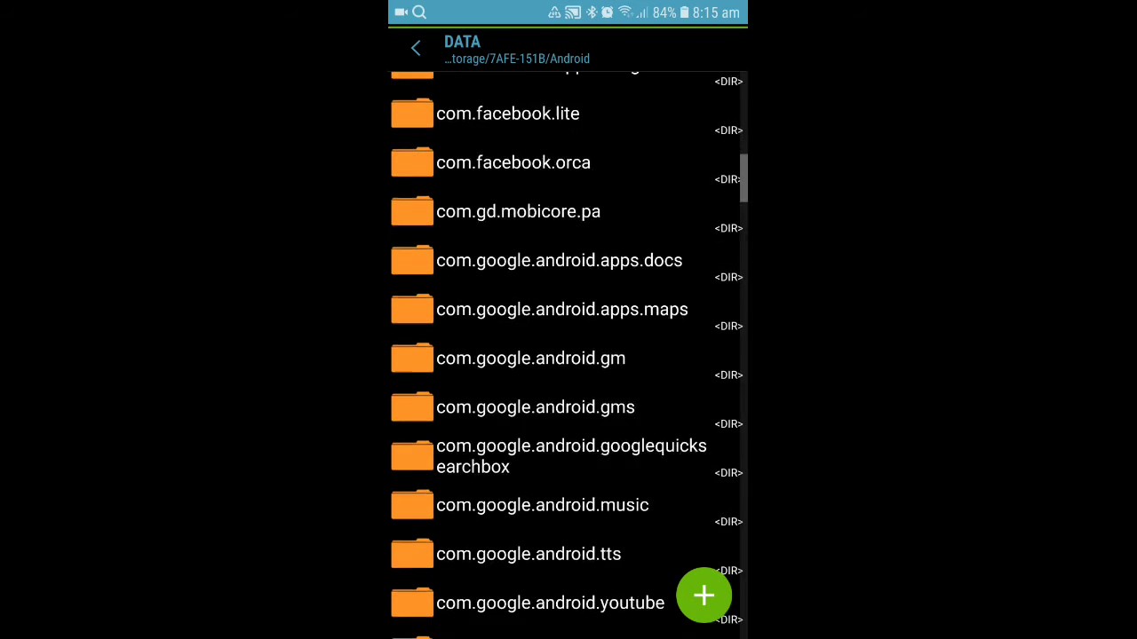
scroll(568, 355, "down", 10)
scroll(569, 355, "down", 10)
left_click(509, 370)
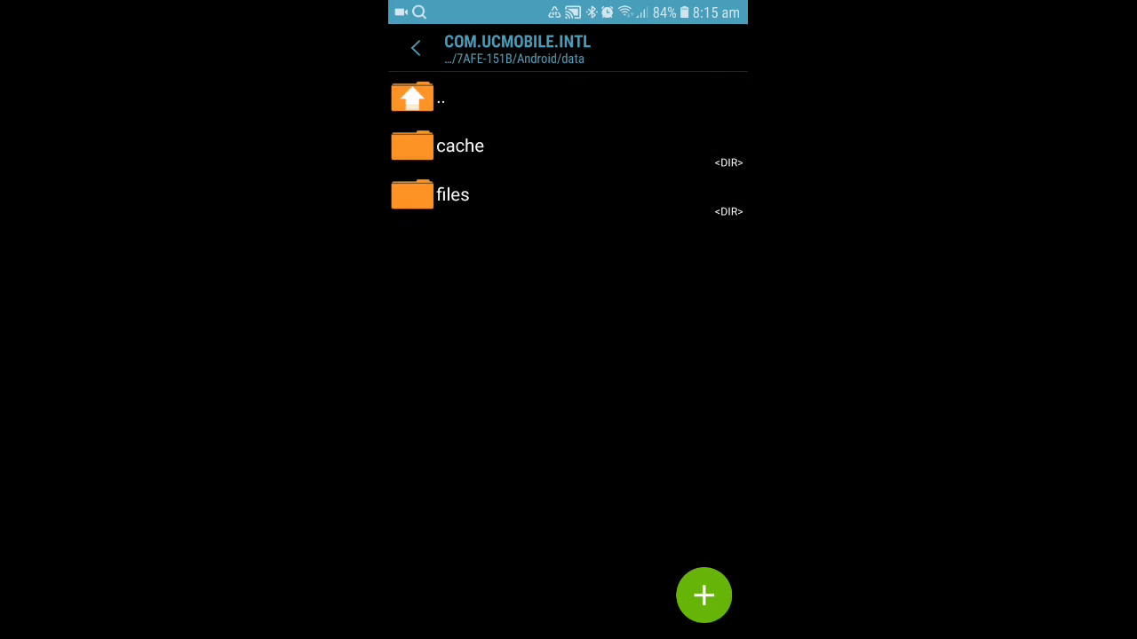
left_click(452, 194)
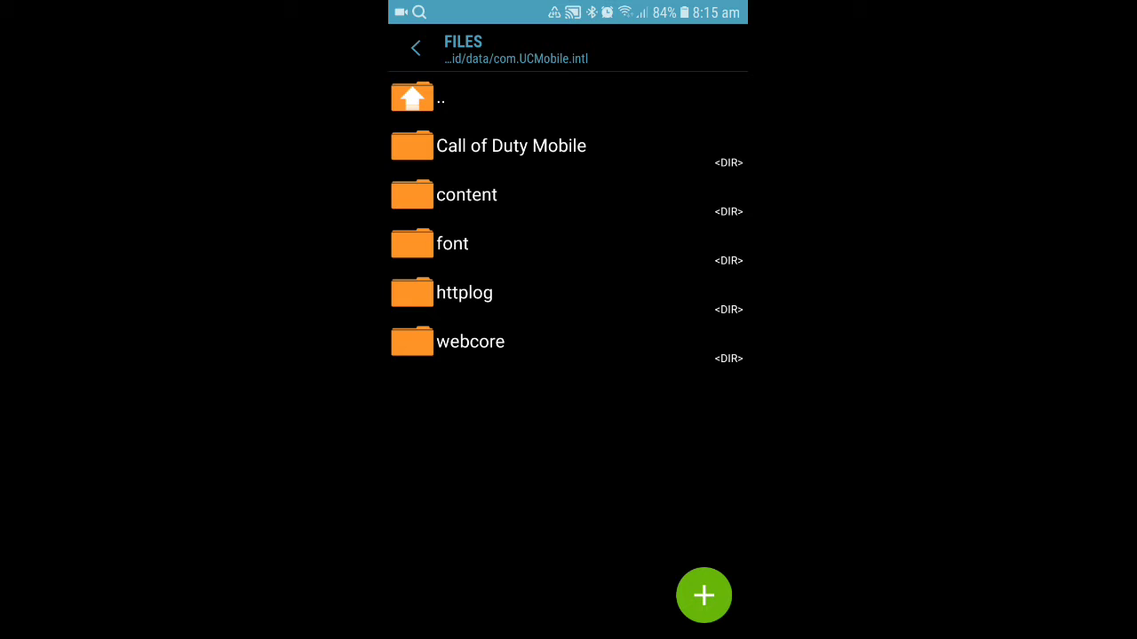
left_click_drag(568, 151, 568, 266)
left_click(511, 146)
left_click(504, 204)
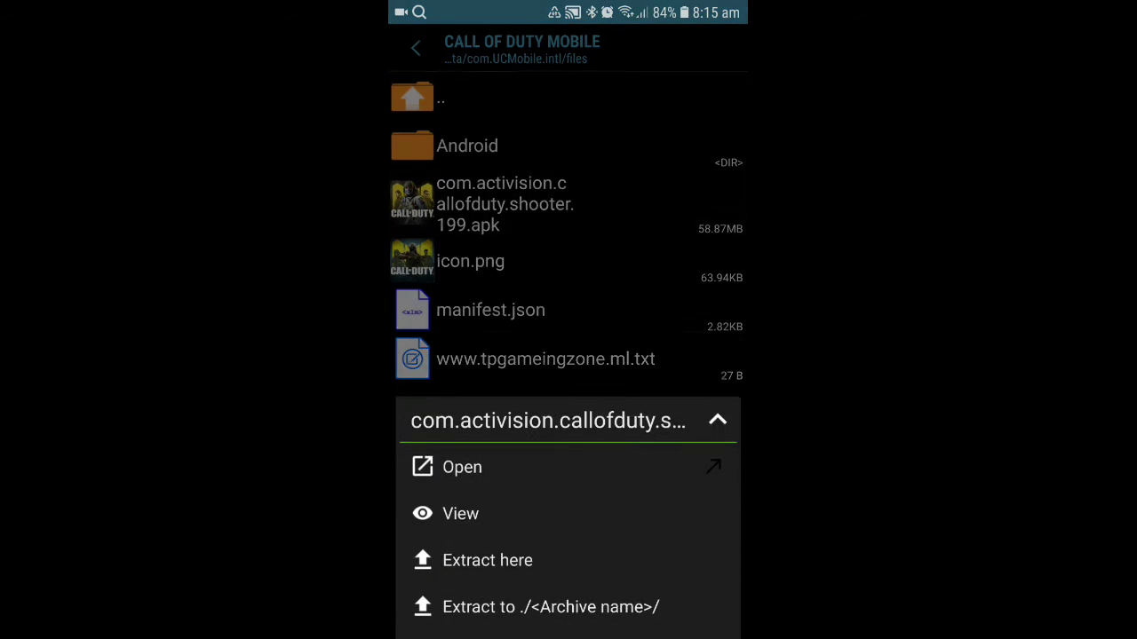
left_click(462, 442)
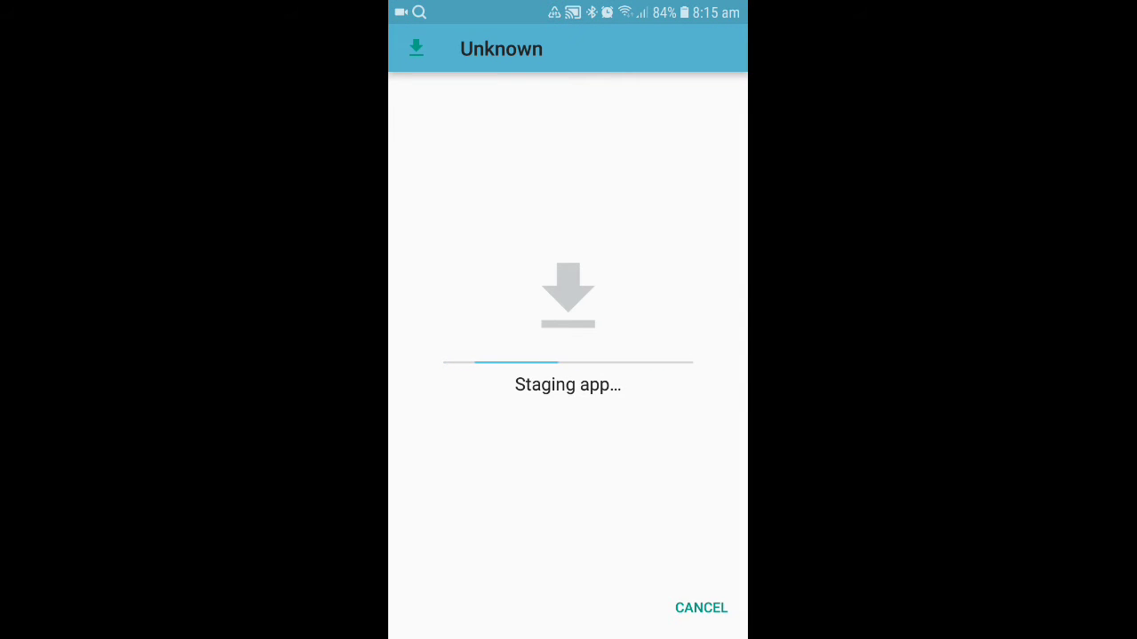
Start installing the Call of Duty Mobile APK in the package installer
left_click(700, 607)
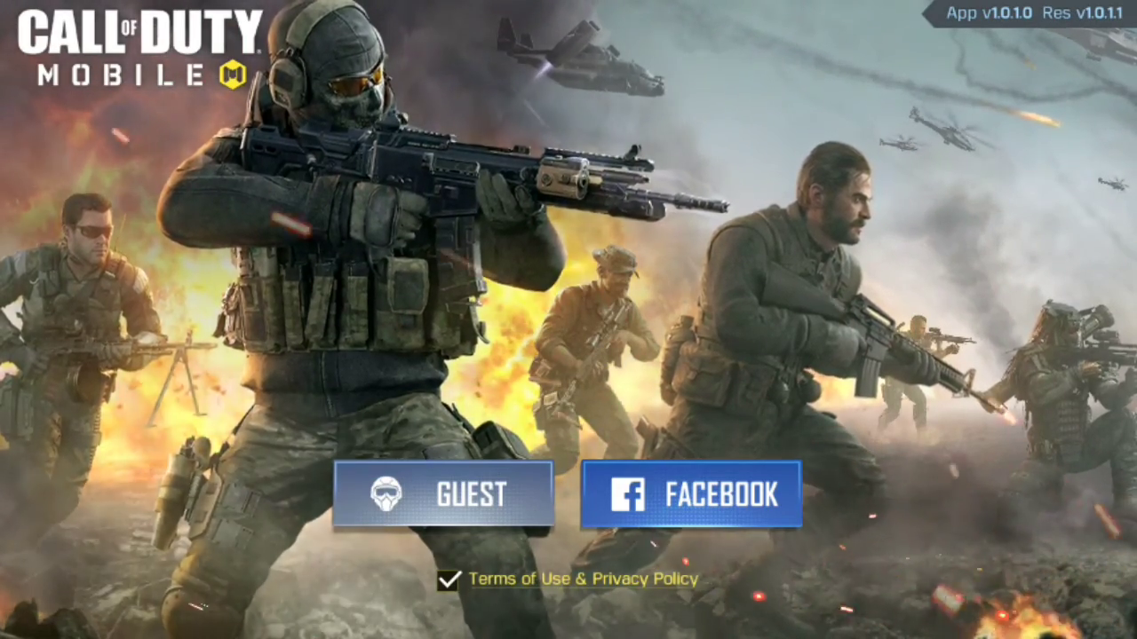
Continue as a guest, dismiss the network error, check connectivity, and acknowledge the tech test notice
left_click(443, 494)
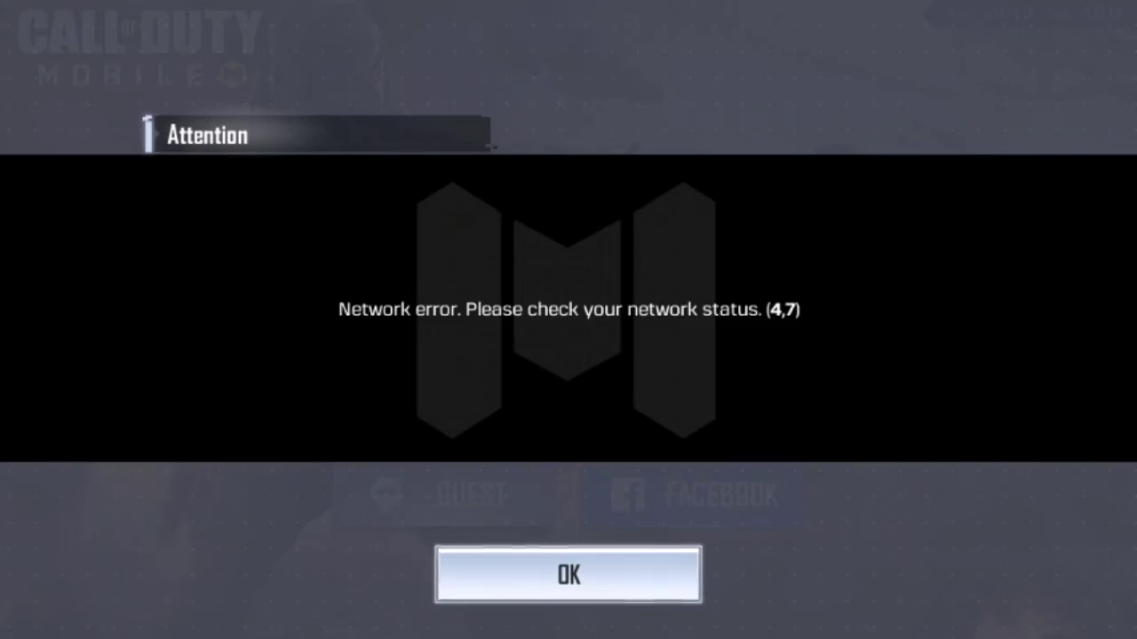
left_click(568, 575)
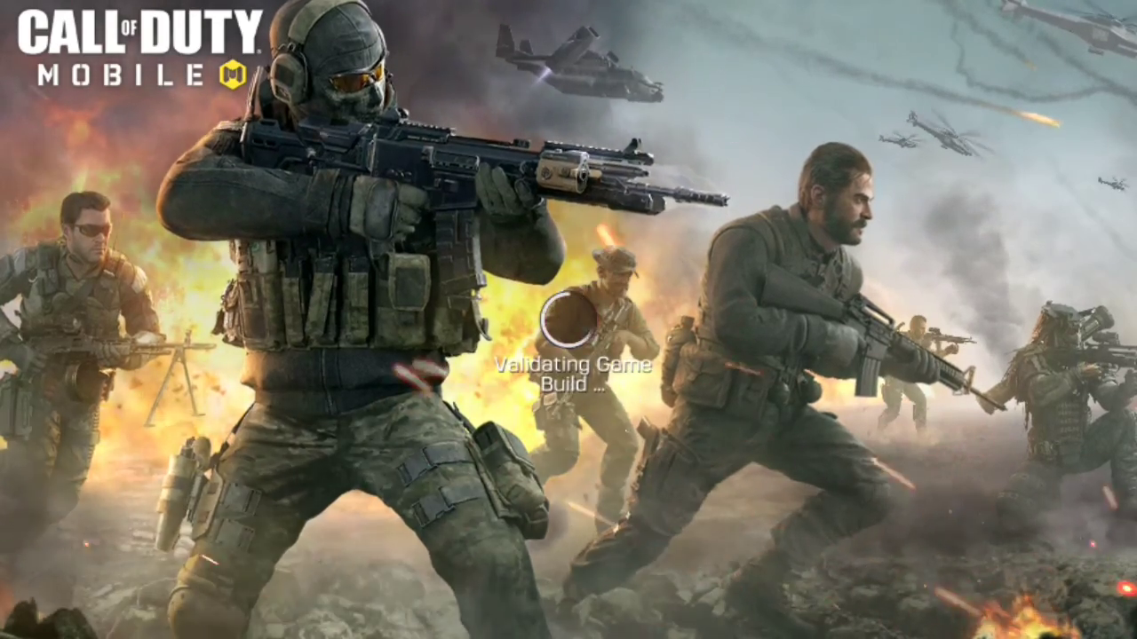
left_click_drag(569, 9, 568, 444)
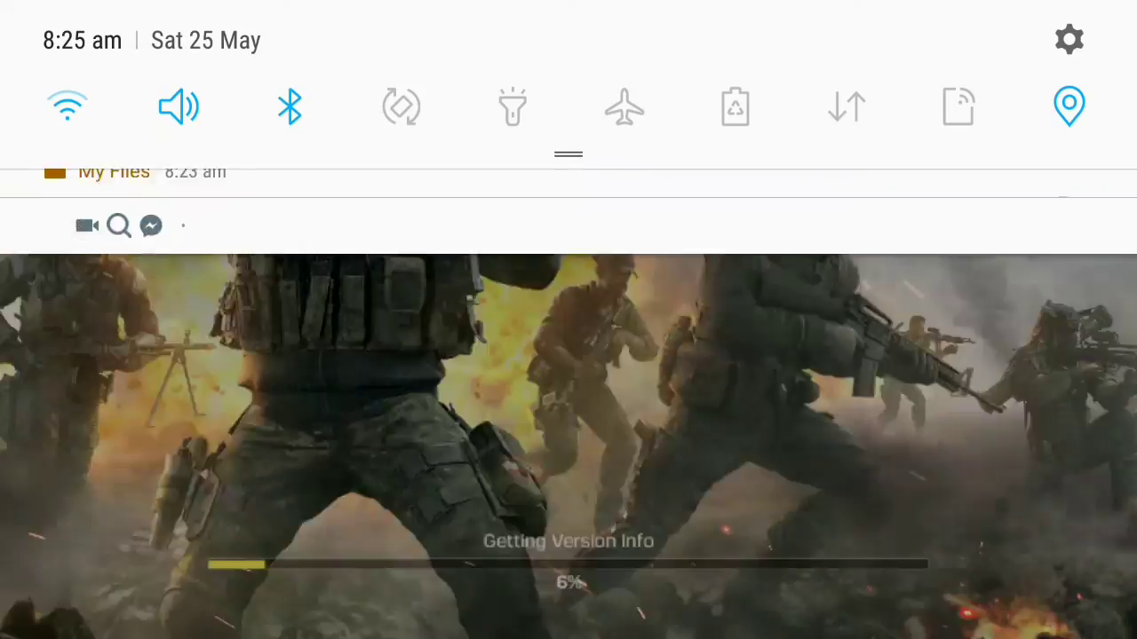
left_click_drag(568, 577, 568, 89)
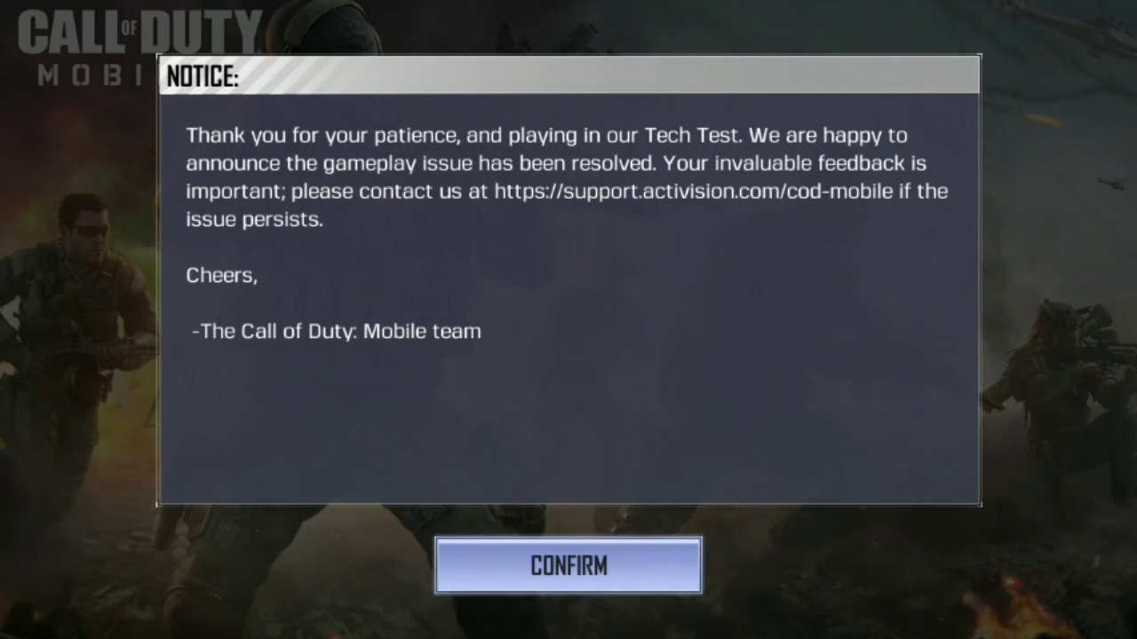
left_click(568, 565)
Confirm the notice to reach callsign setup and start editing the empty nickname field
left_click(457, 495)
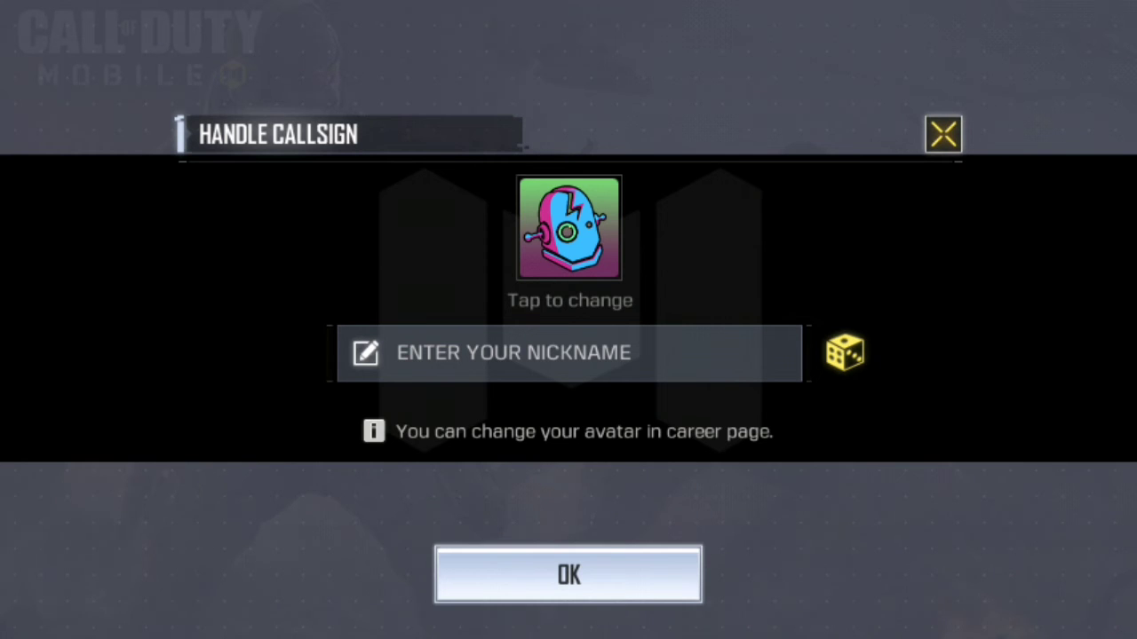
left_click(568, 353)
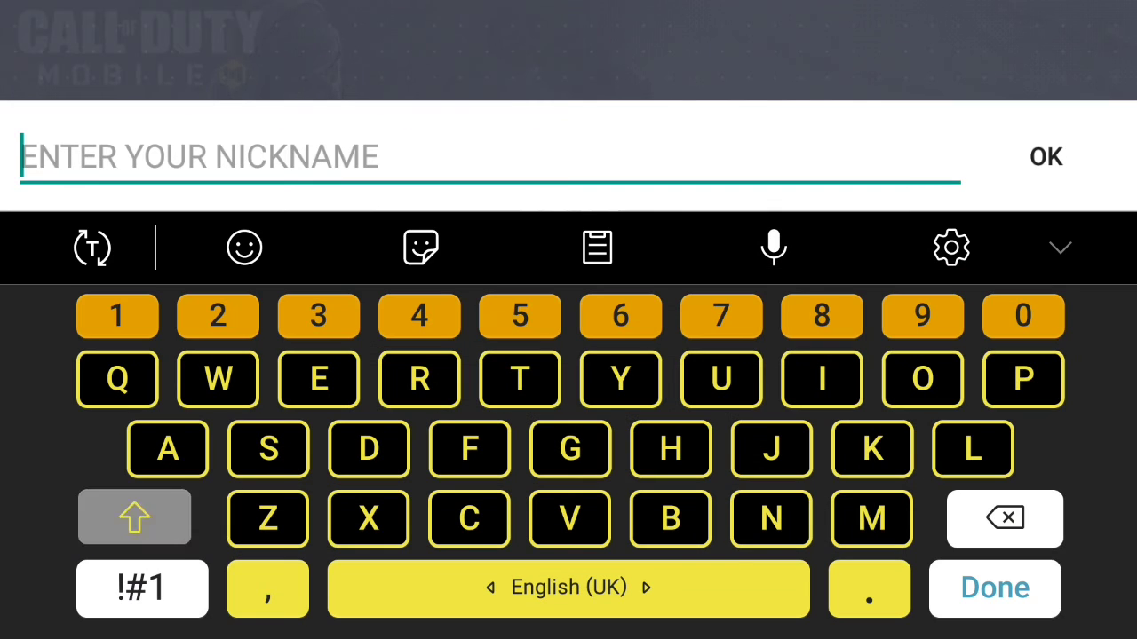
Type the gamer nickname, fixing typos and accepting the suggested full name
type("Gma")
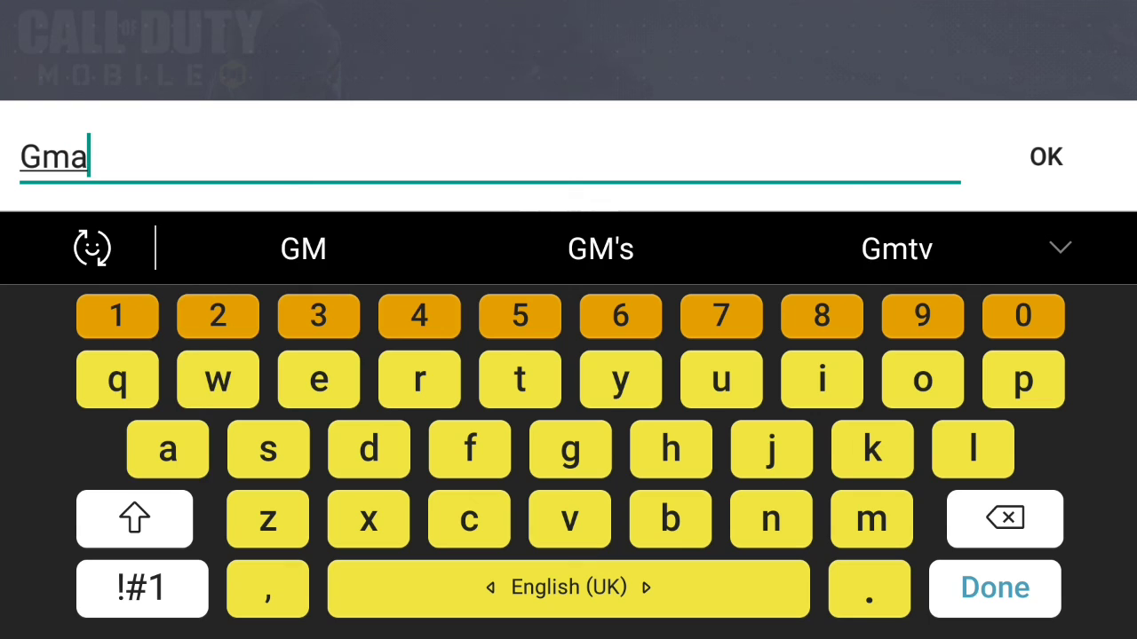
type("er")
key("BackSpace")
key("BackSpace")
key("BackSpace")
key("BackSpace")
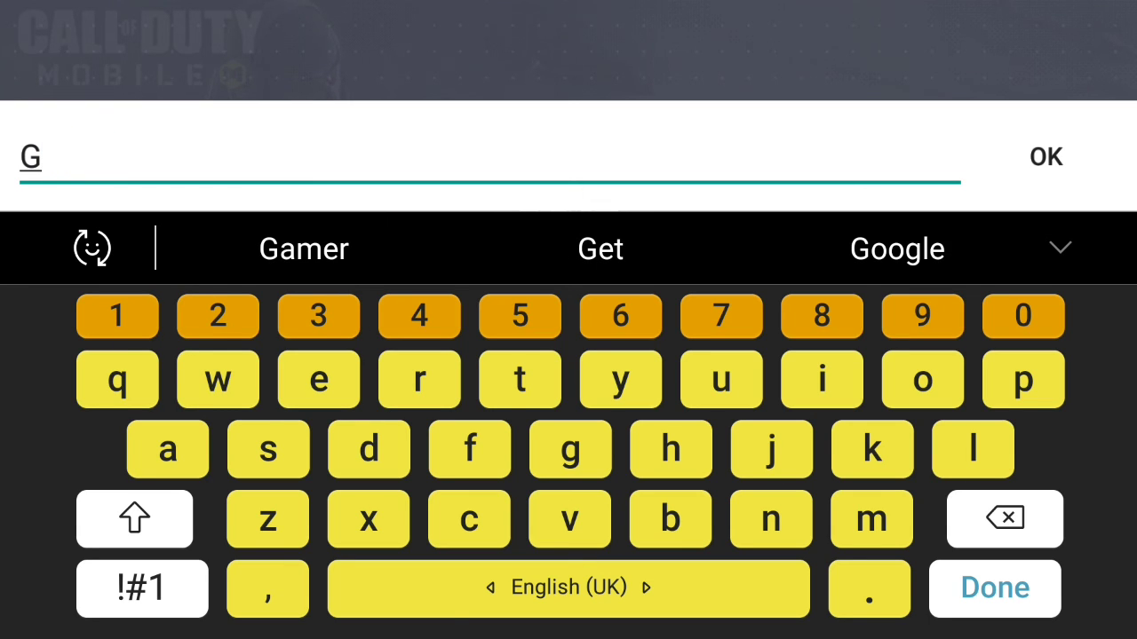
type("amerSpa")
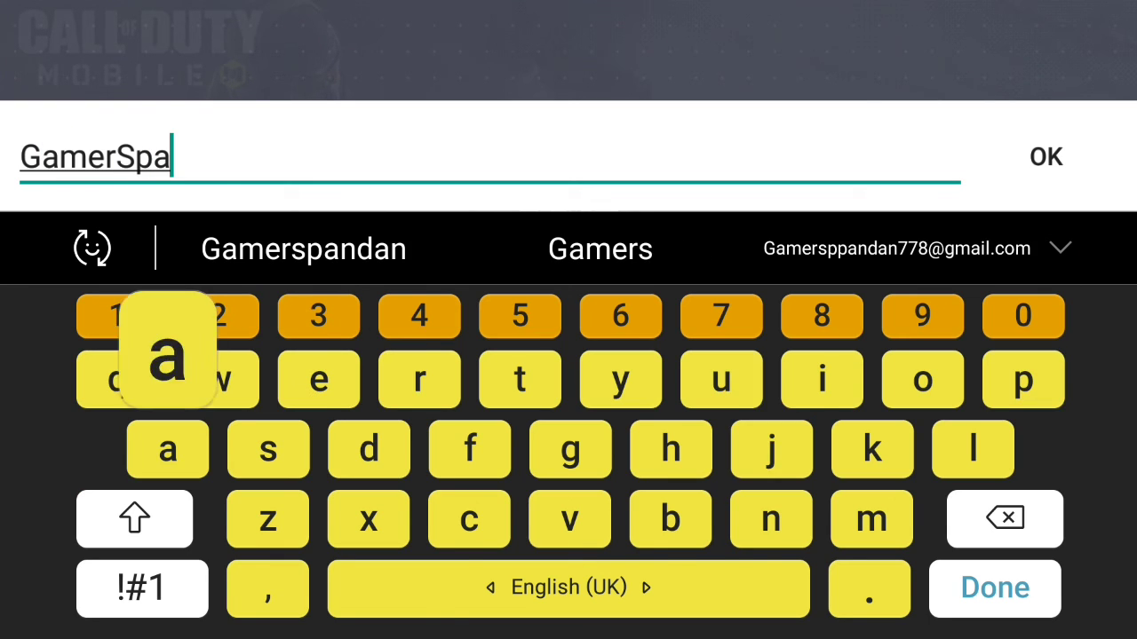
type("ndan")
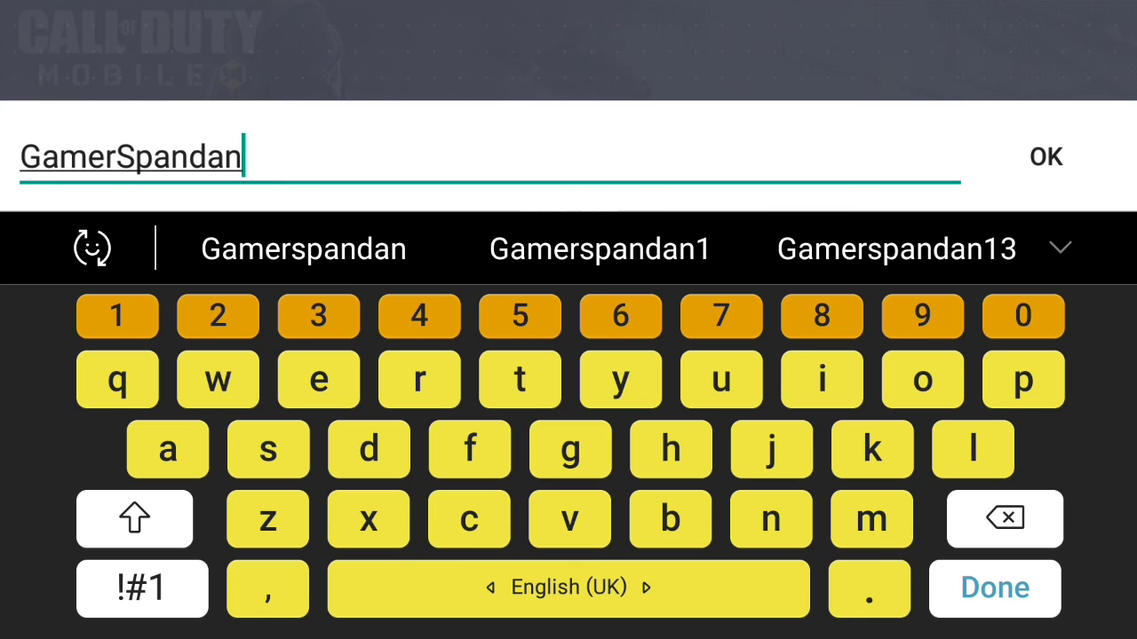
type("1.")
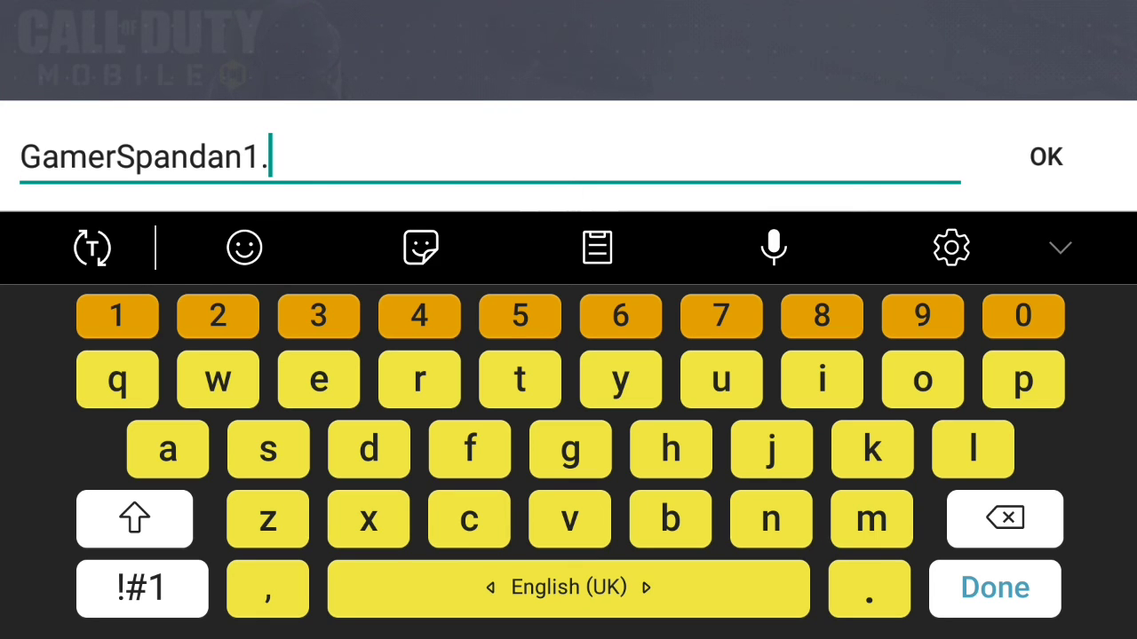
type("5")
key("BackSpace")
type("4k")
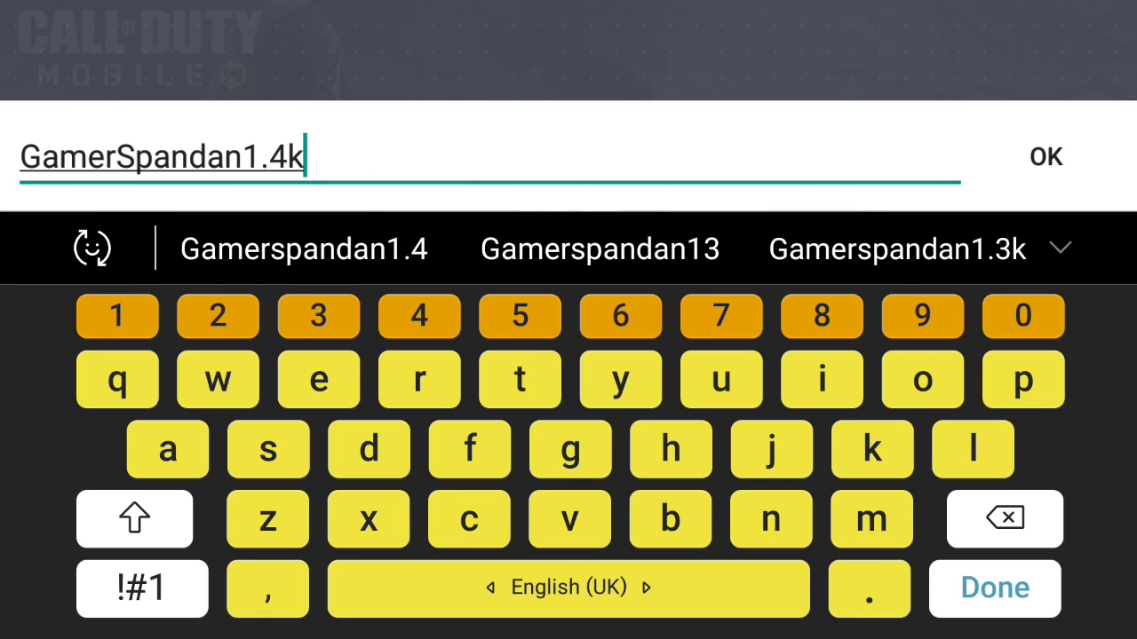
key("BackSpace")
key("BackSpace")
key("BackSpace")
key("BackSpace")
key("BackSpace")
key("BackSpace")
key("BackSpace")
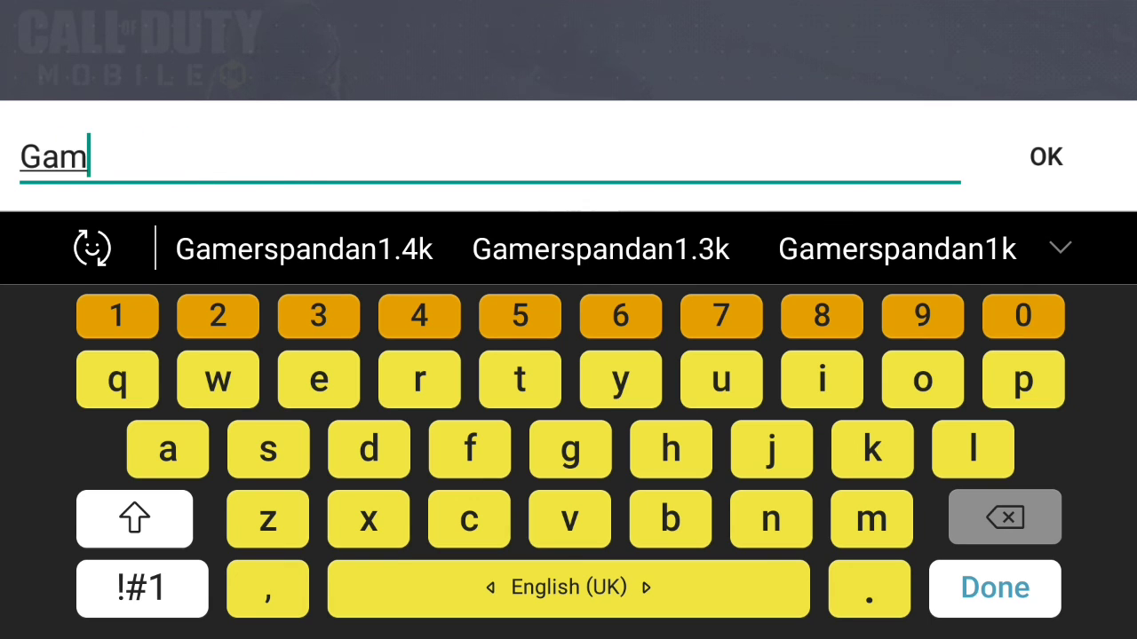
key("BackSpace")
key("BackSpace")
key("BackSpace")
type("Ga")
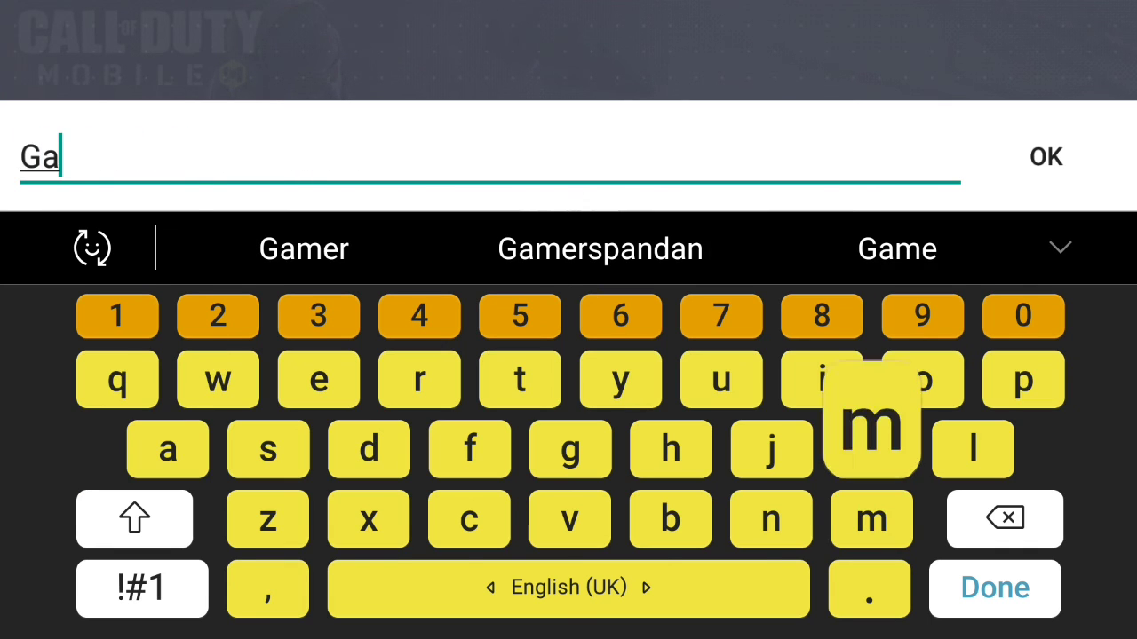
type("me")
left_click(600, 249)
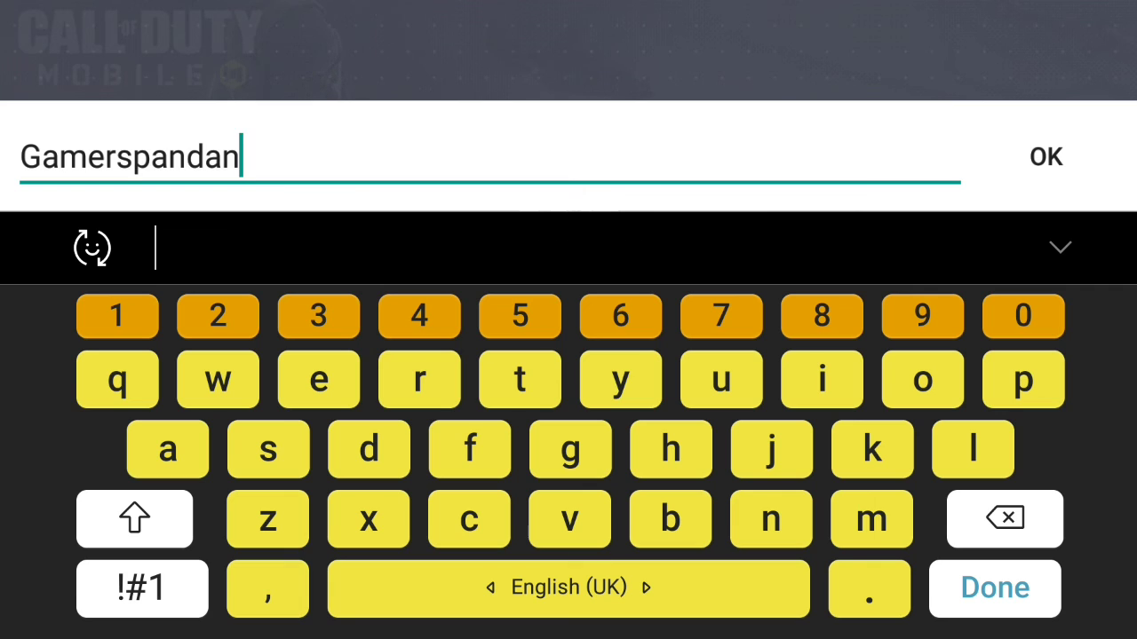
Capitalize the S in the nickname, finish editing, and confirm the callsign
left_click(132, 156)
key("BackSpace")
left_click(134, 518)
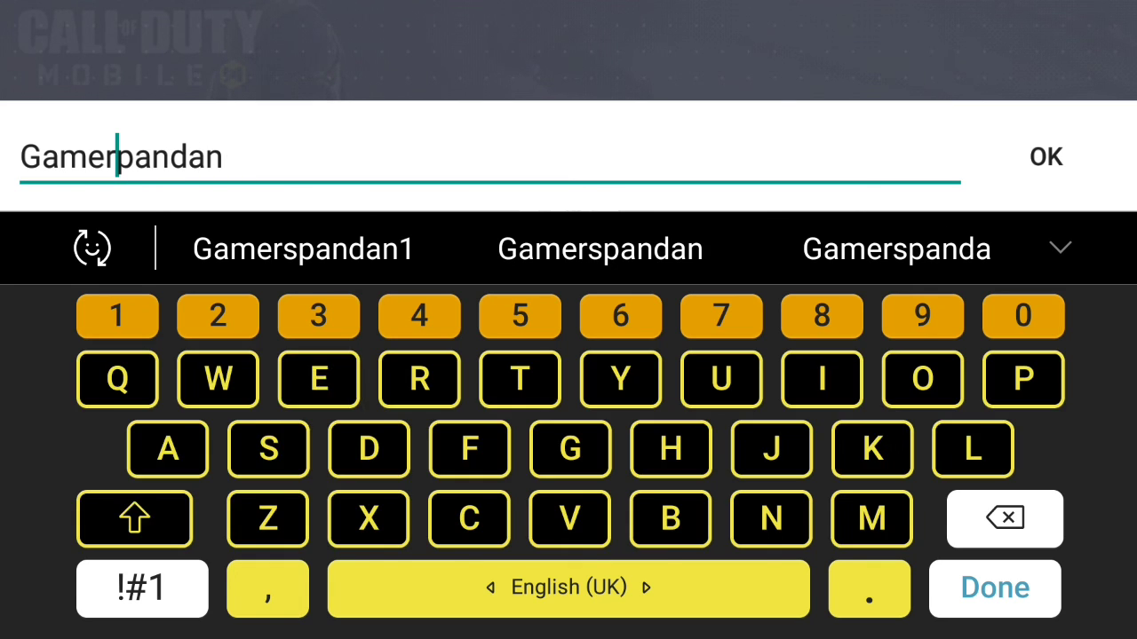
type("E")
key("BackSpace")
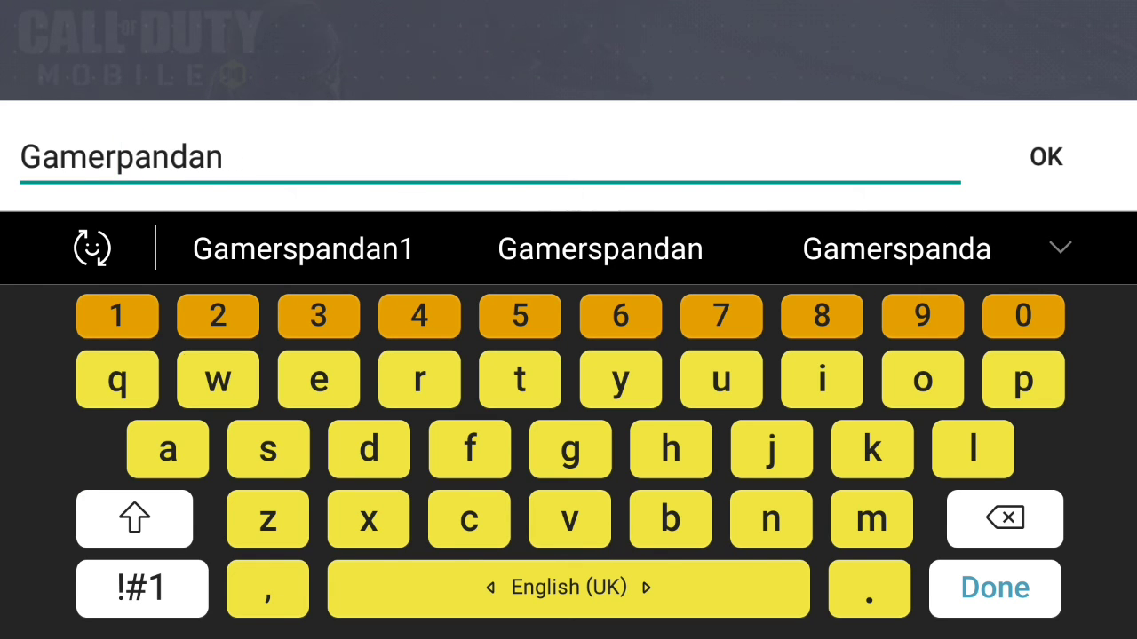
left_click(134, 519)
type("S")
left_click(994, 588)
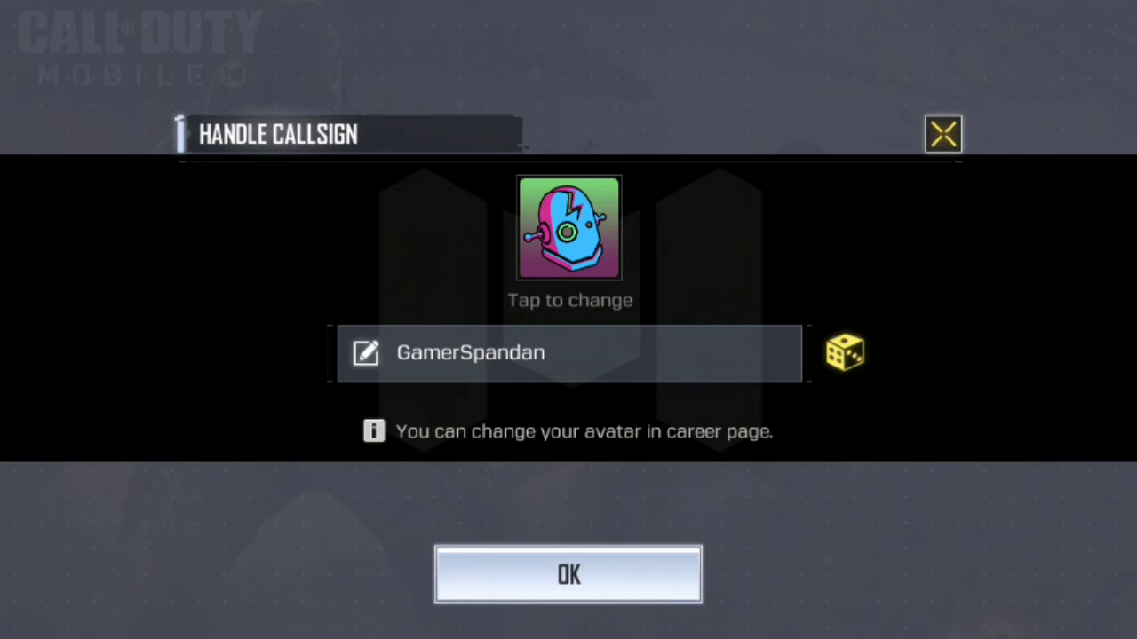
left_click(568, 575)
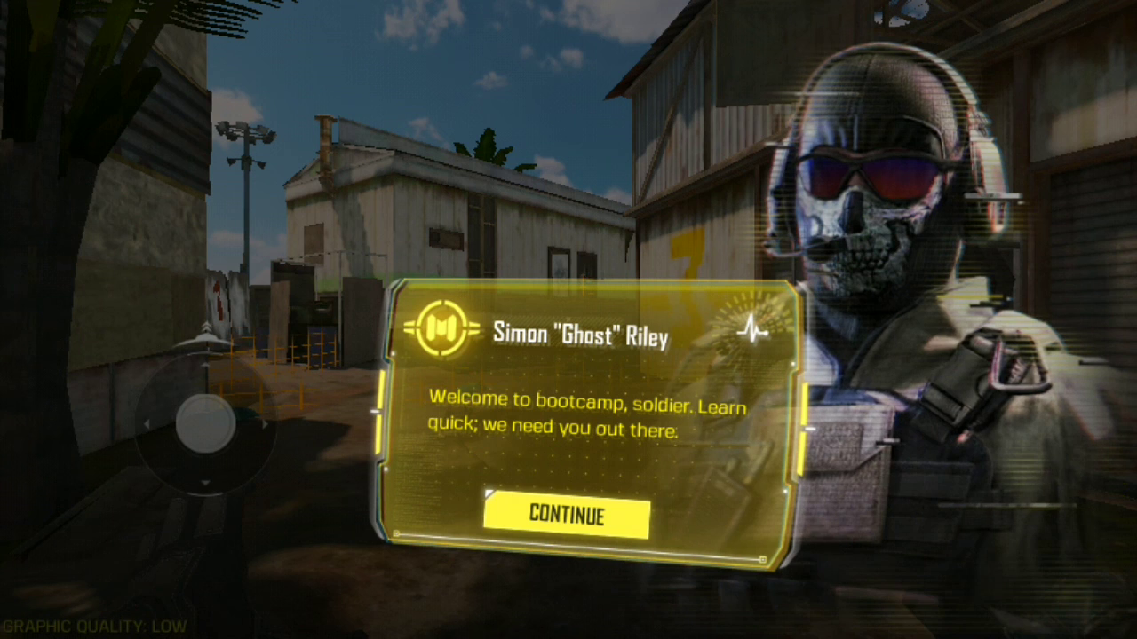
Continue past Ghost's bootcamp welcome into the basic controls tutorial
left_click(565, 515)
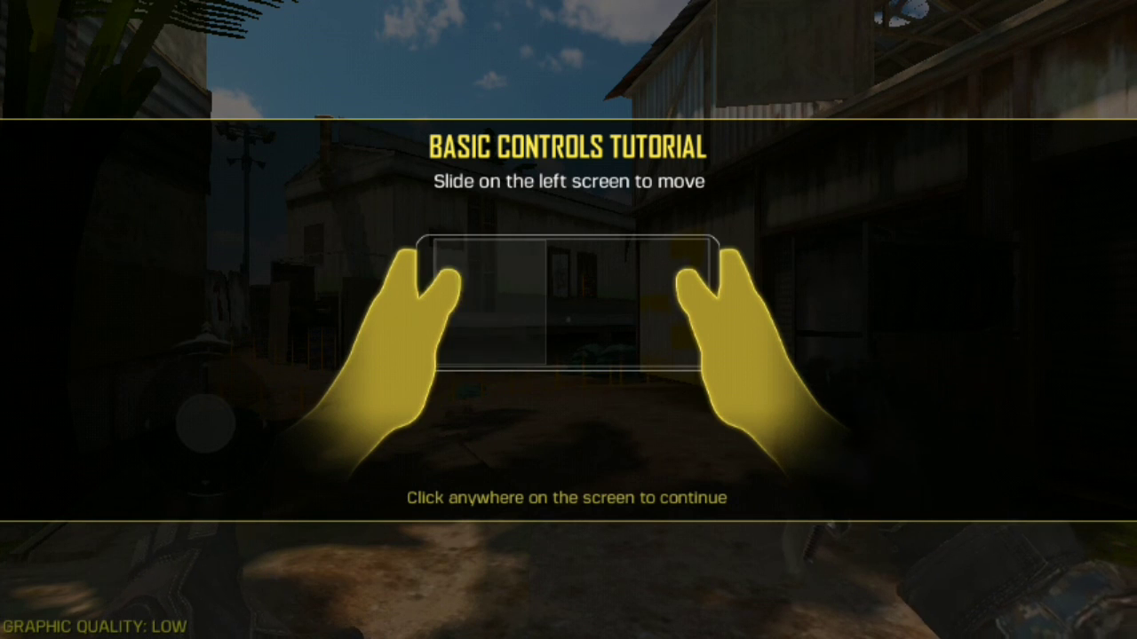